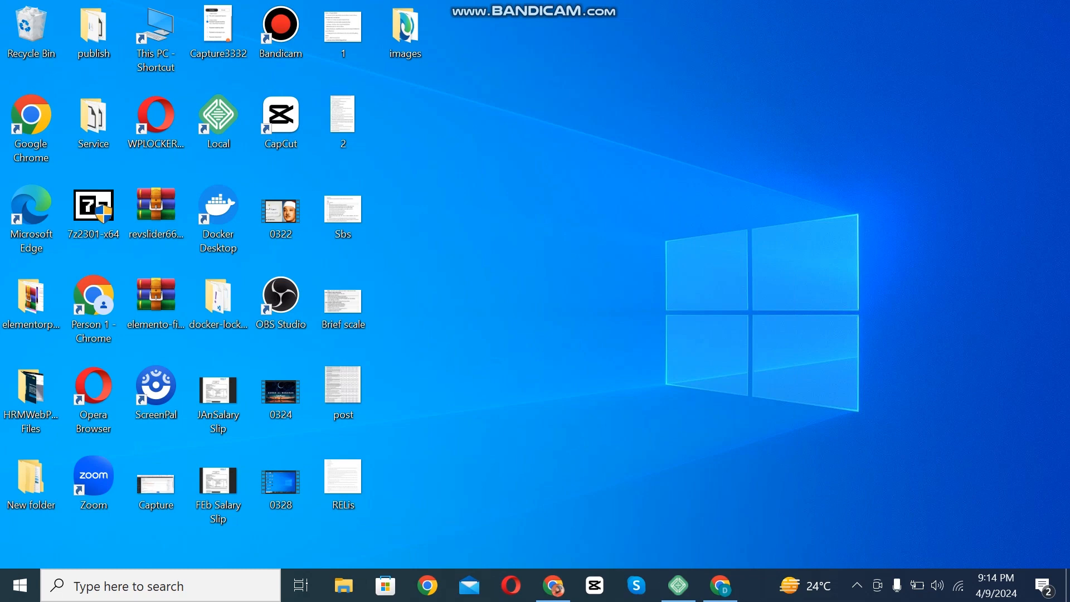
- Switch to Chrome, open the About page in the Divi builder in a new tab, and start building it from scratch
left_click(553, 586)
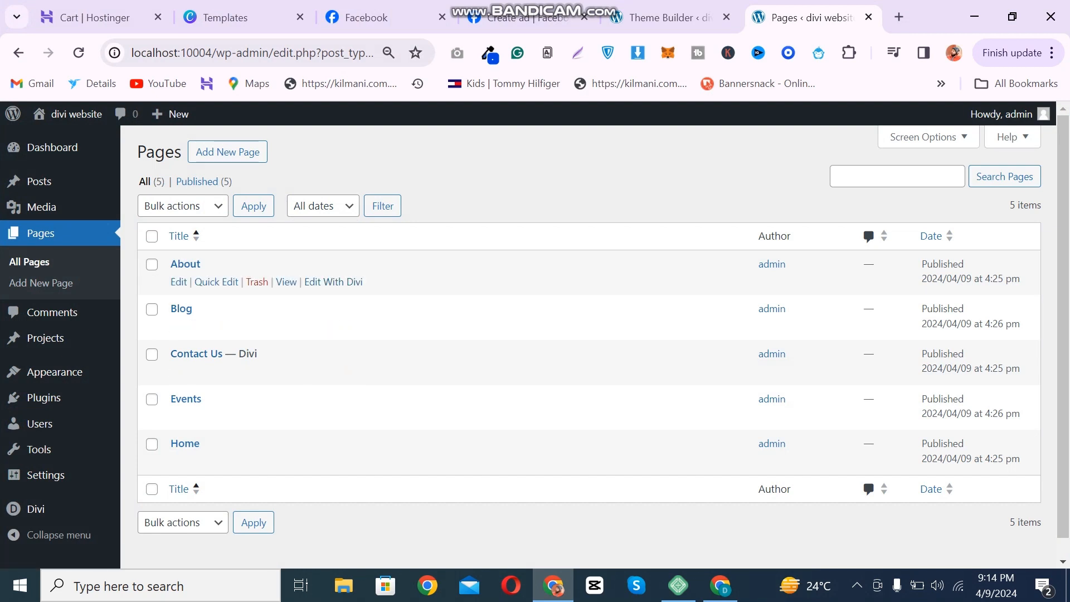
right_click(334, 282)
left_click(406, 296)
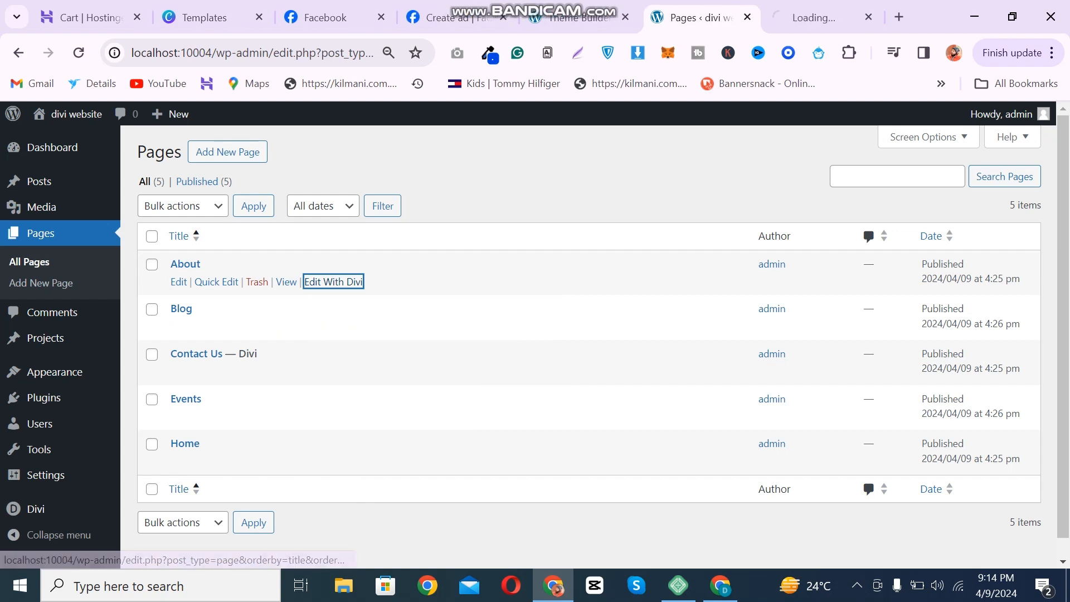
left_click(815, 18)
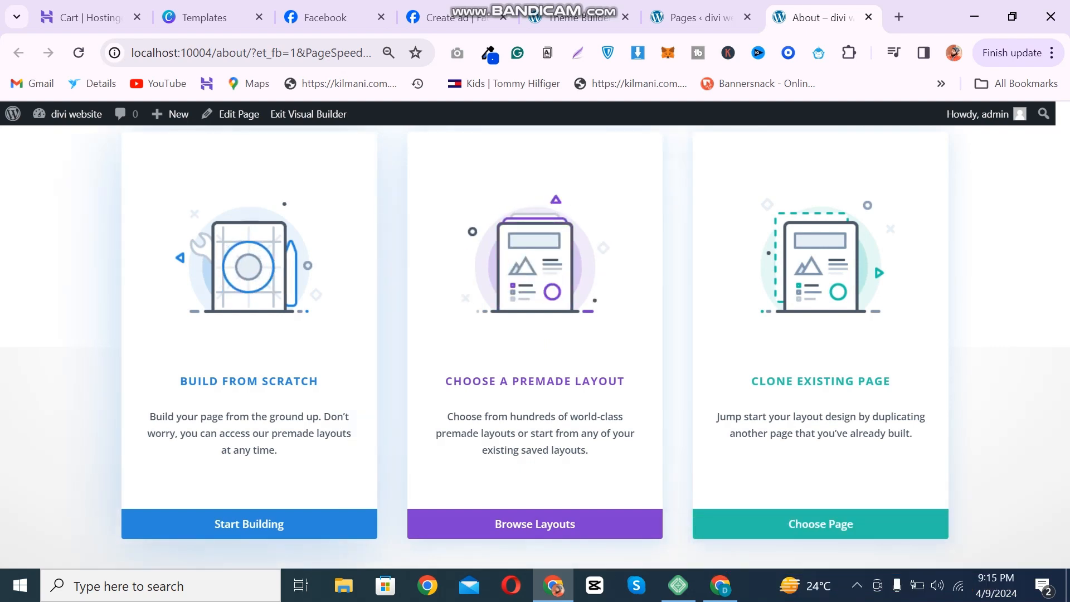
left_click(249, 524)
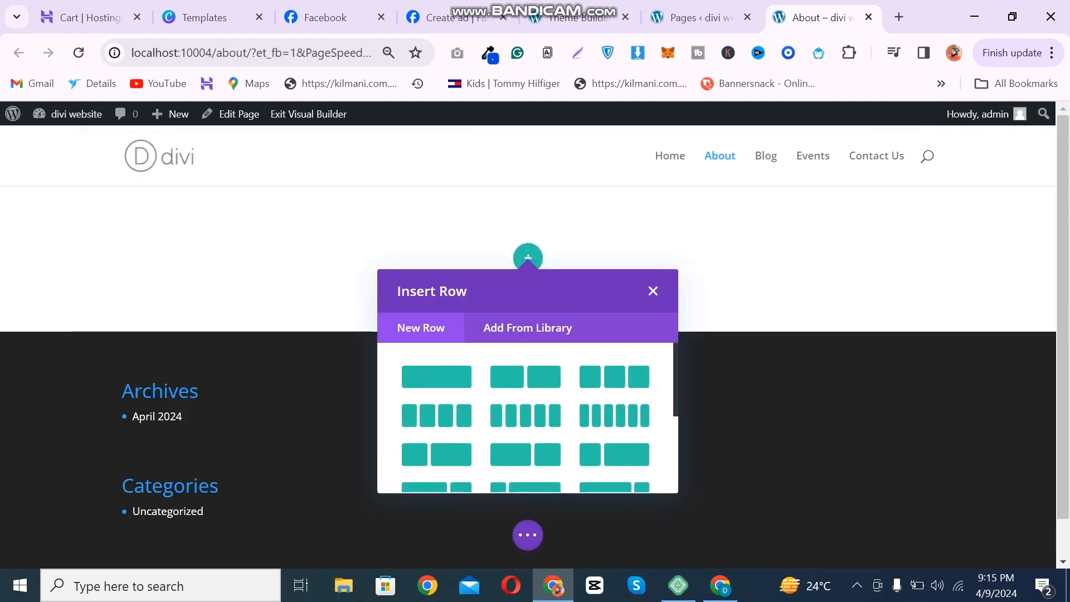
- Insert a row with two equal columns into the page's empty section, without adding a module
left_click(653, 291)
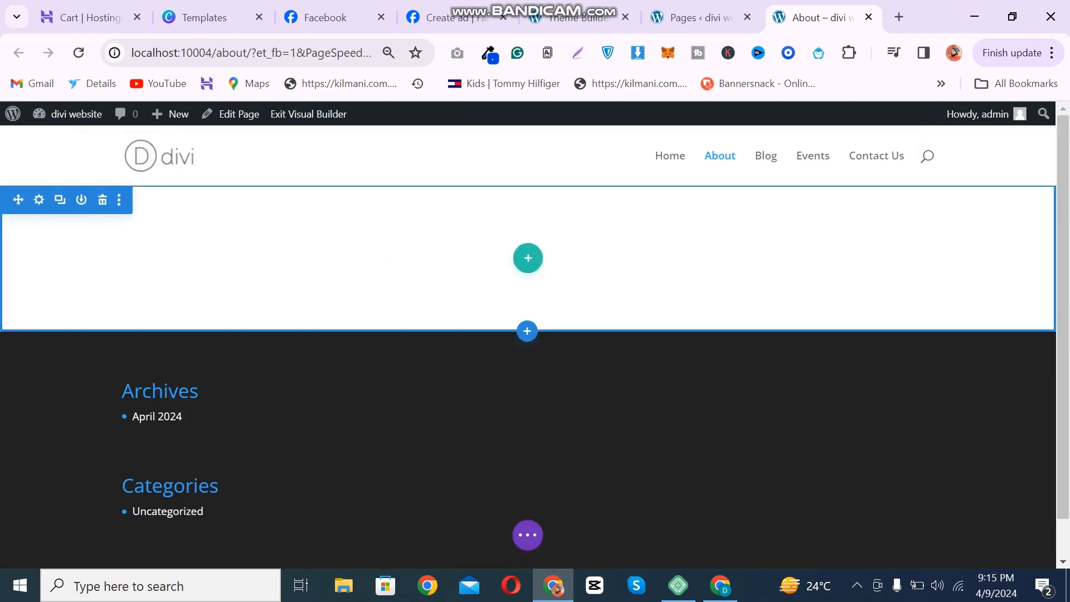
left_click(528, 258)
left_click(525, 377)
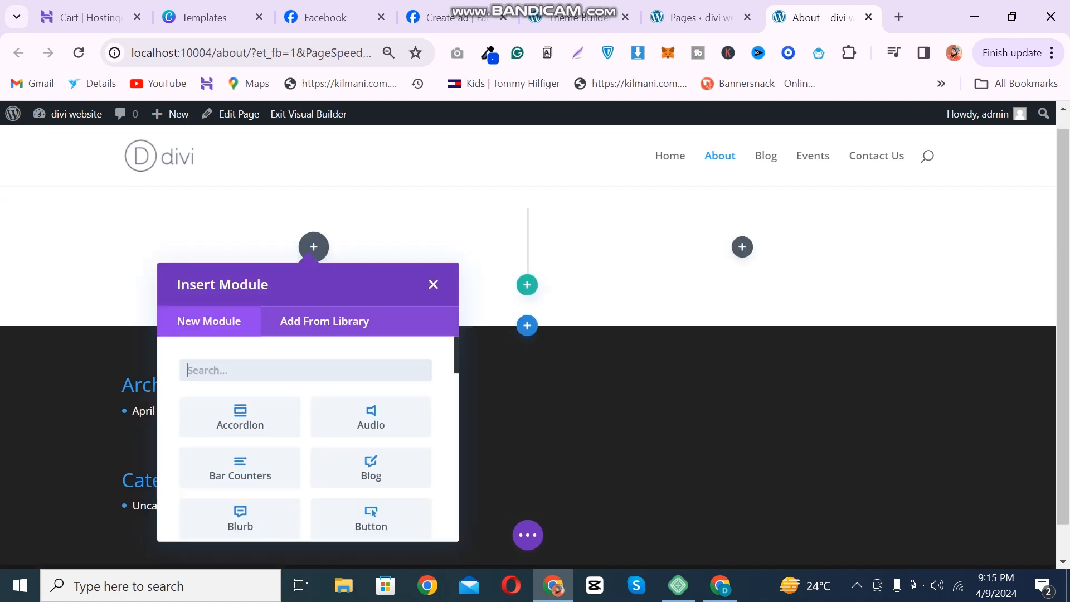
left_click(434, 251)
scroll(434, 251, "up", 1)
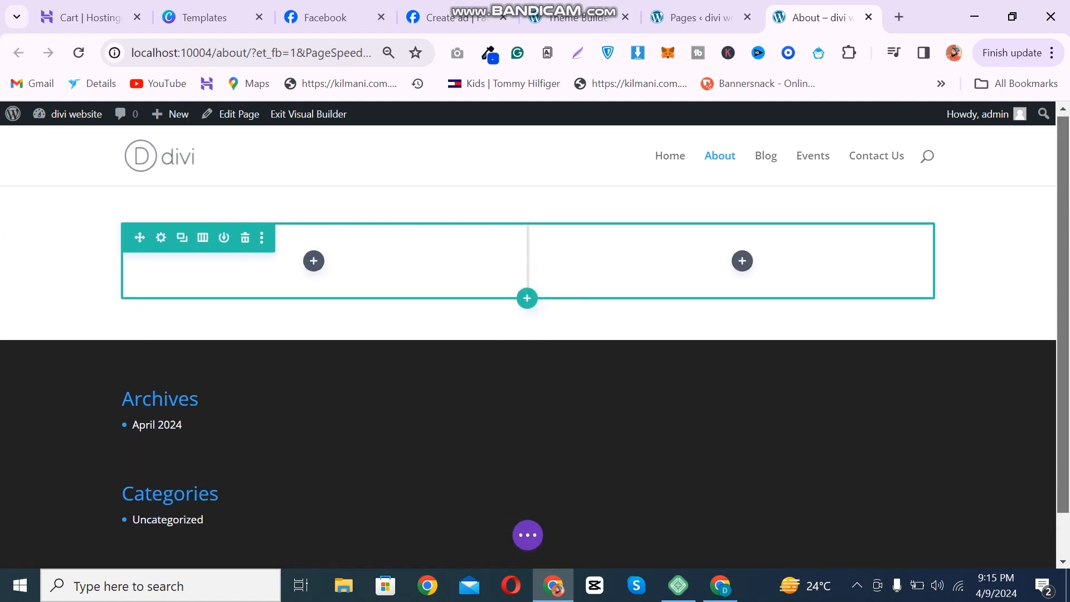
- Set people-vintage-photo-memories-scaled-1.jpg from the media library as the section's background image
left_click(35, 198)
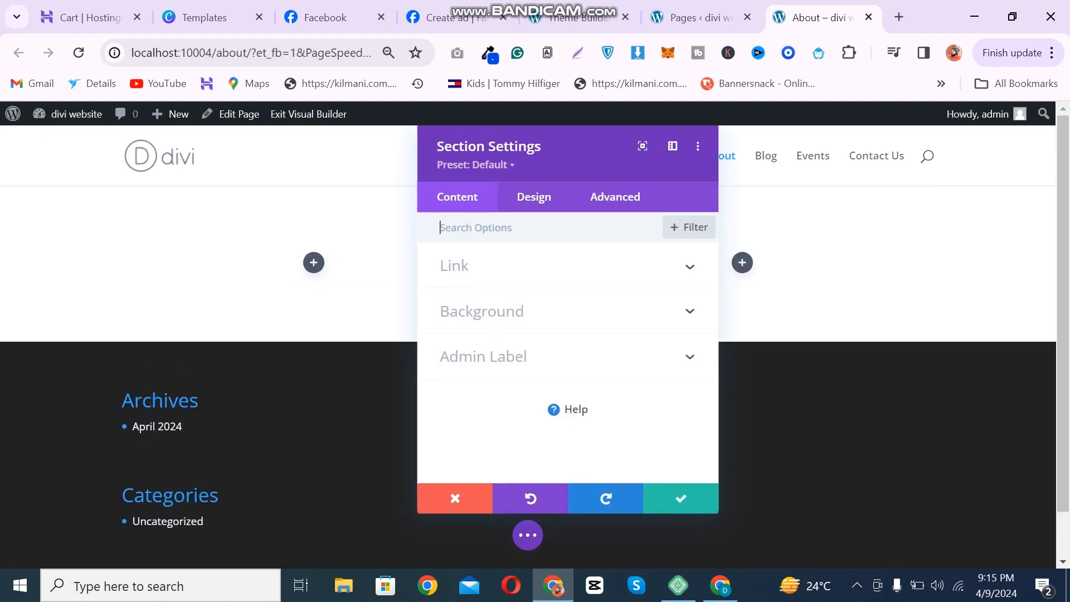
left_click(482, 311)
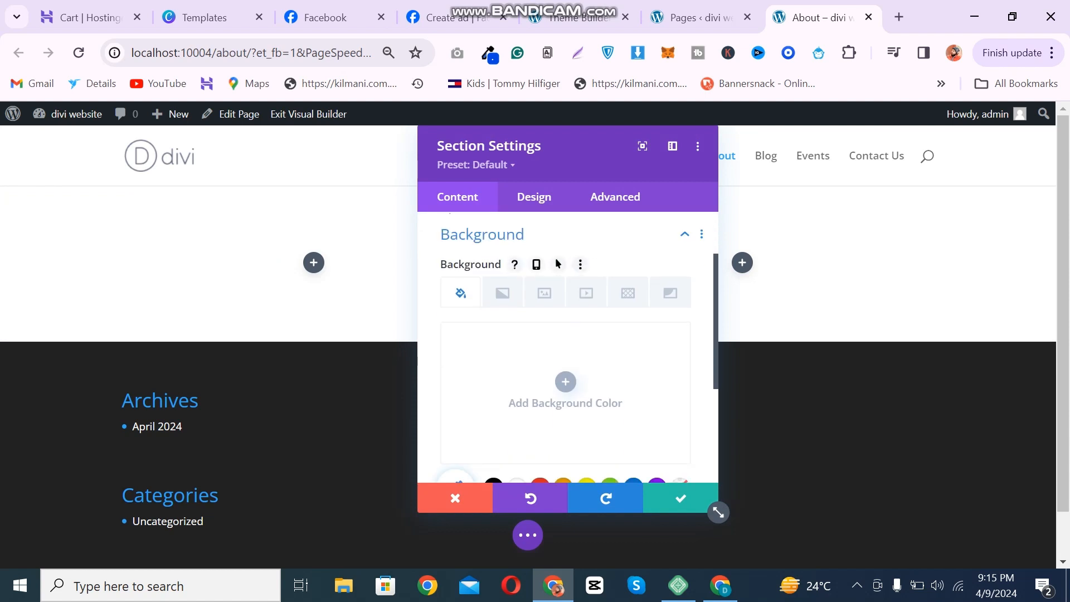
left_click(544, 292)
left_click(566, 382)
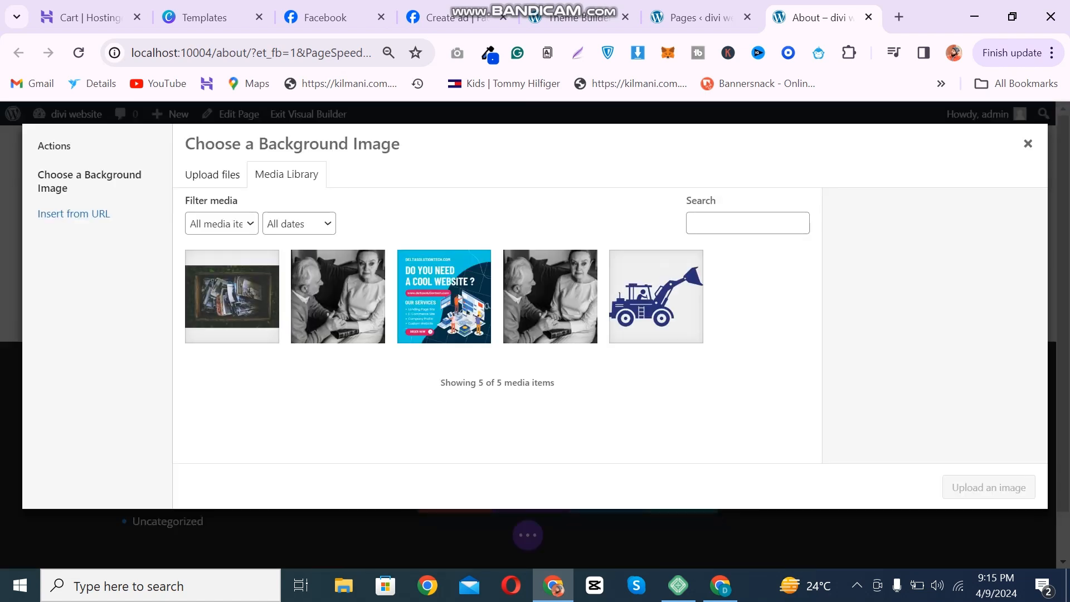
left_click(232, 297)
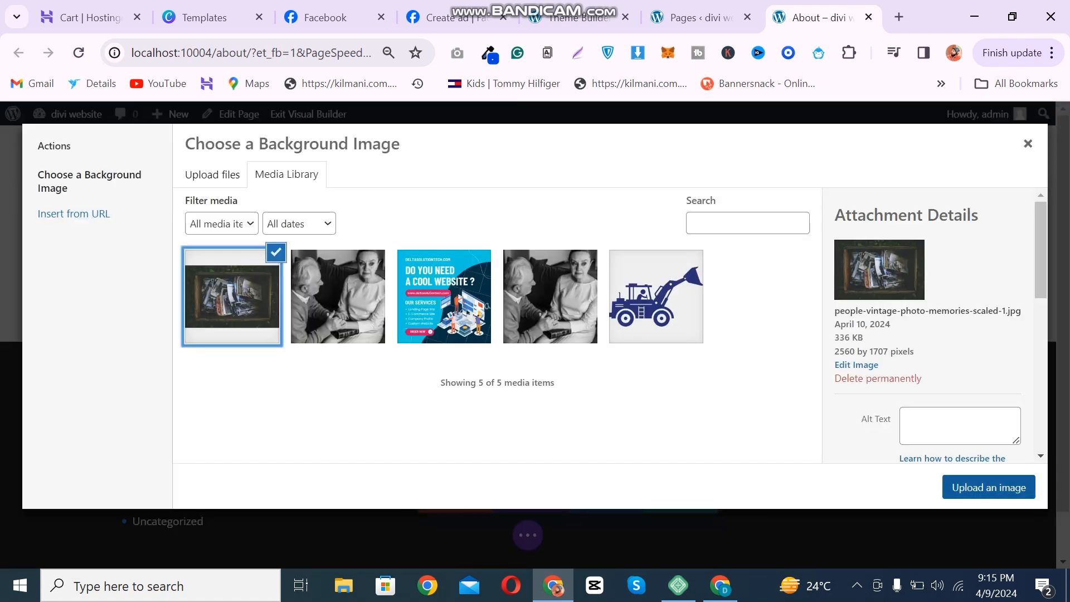
left_click(989, 487)
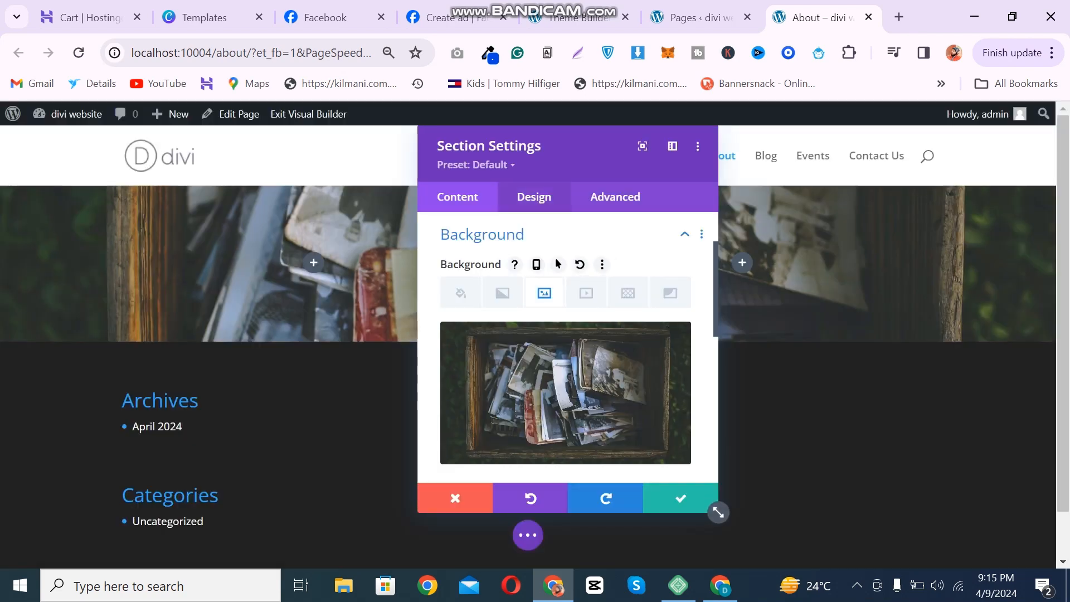
- Link the section's top and bottom padding, set both to 200px, and save the section settings
left_click(534, 197)
left_click(467, 402)
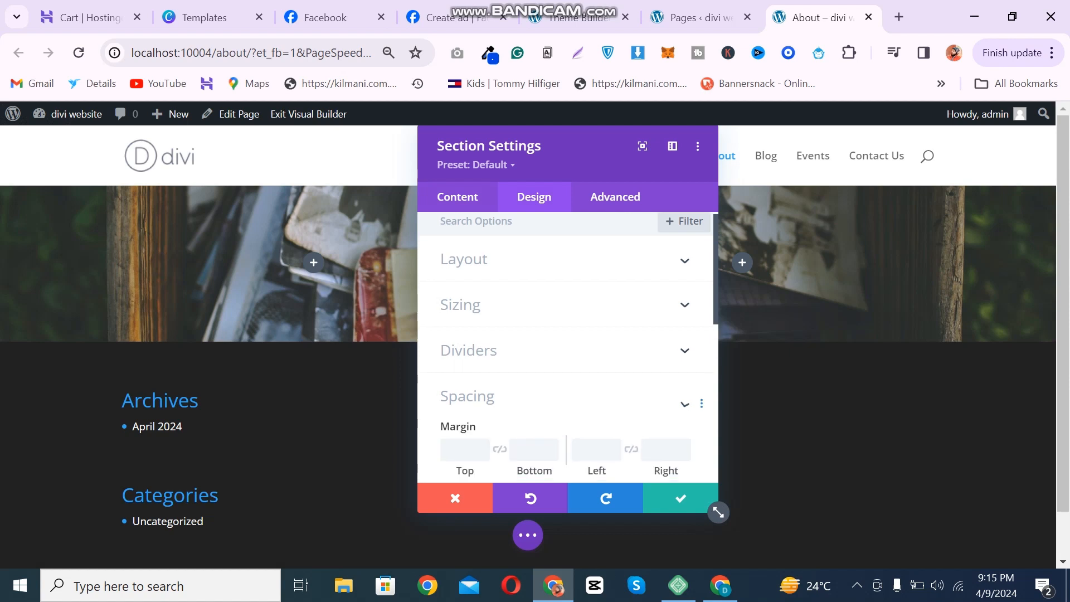
left_click(463, 362)
type("1")
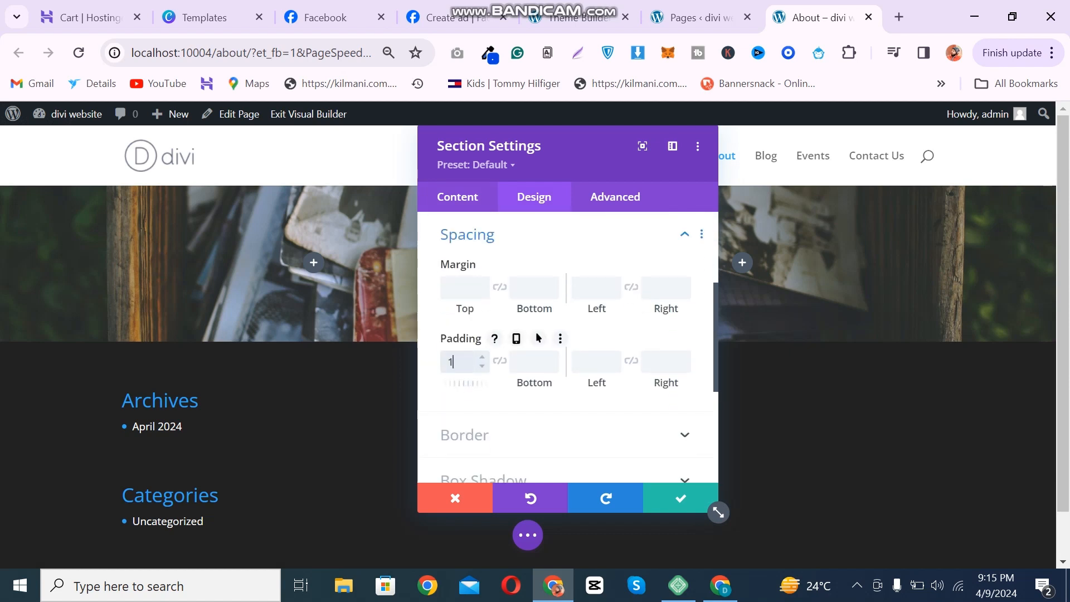
type("px00")
key("ctrl+a")
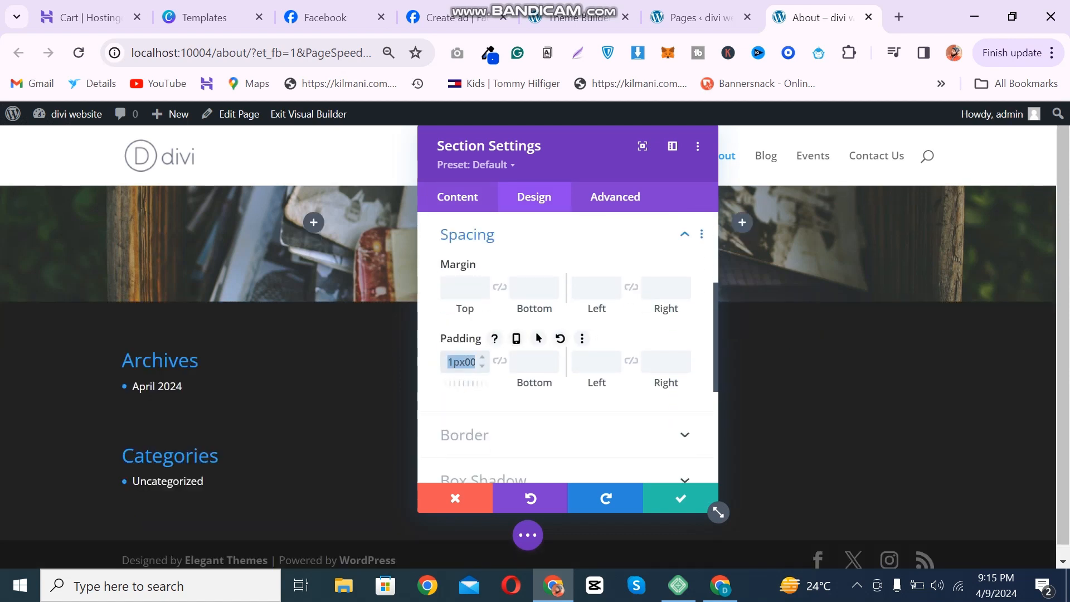
type("1")
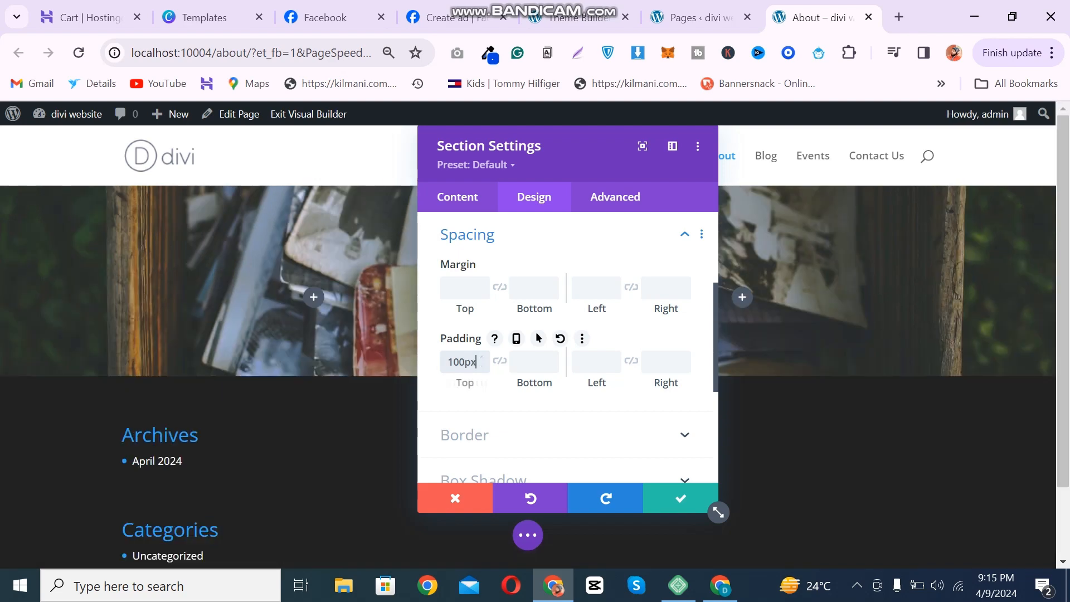
left_click(500, 361)
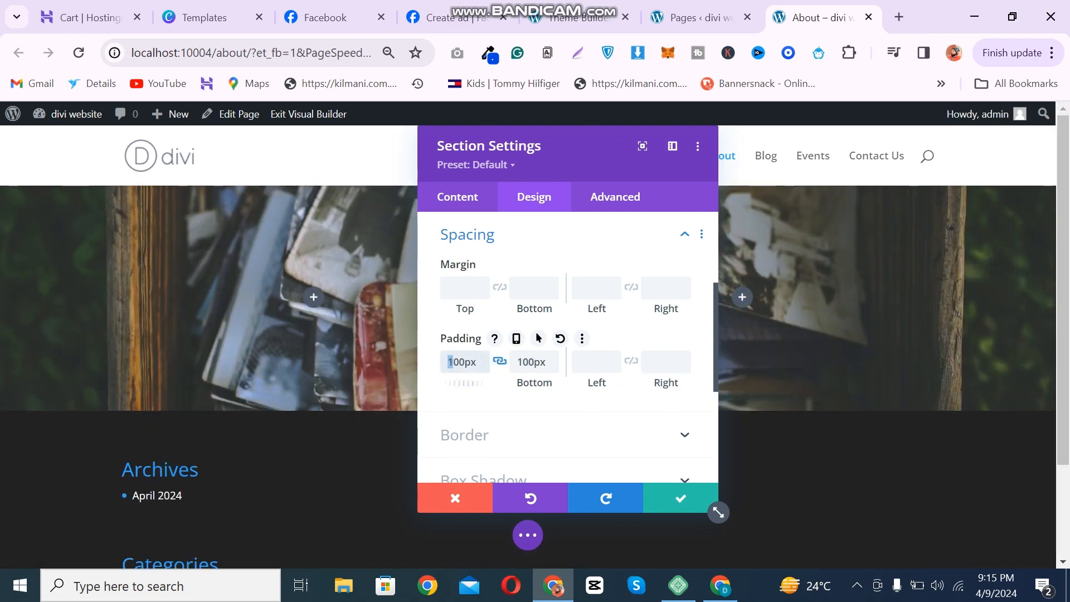
type("3")
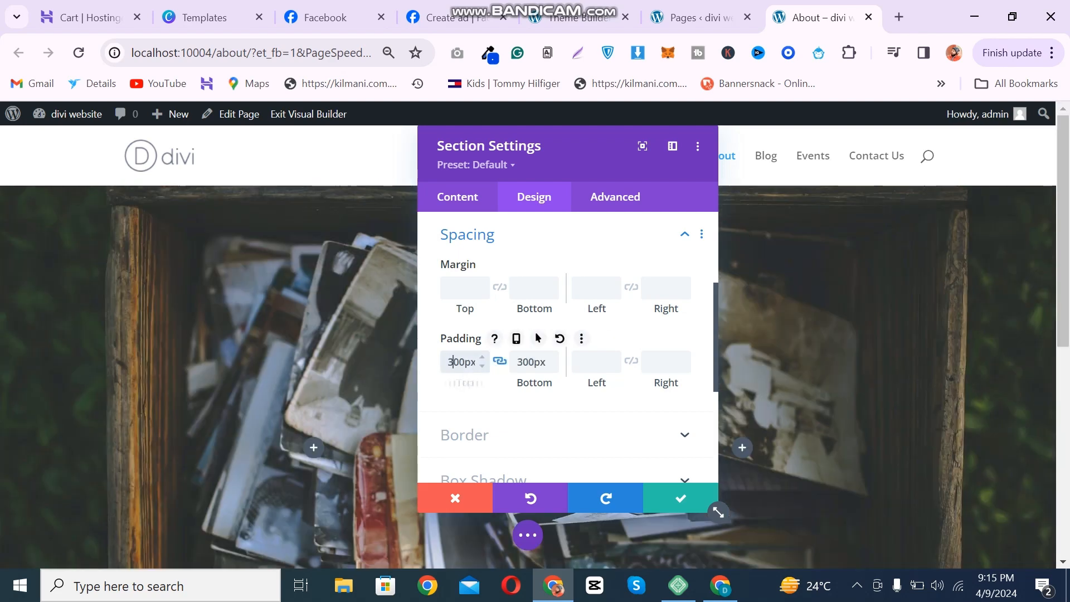
key("BackSpace")
type("2")
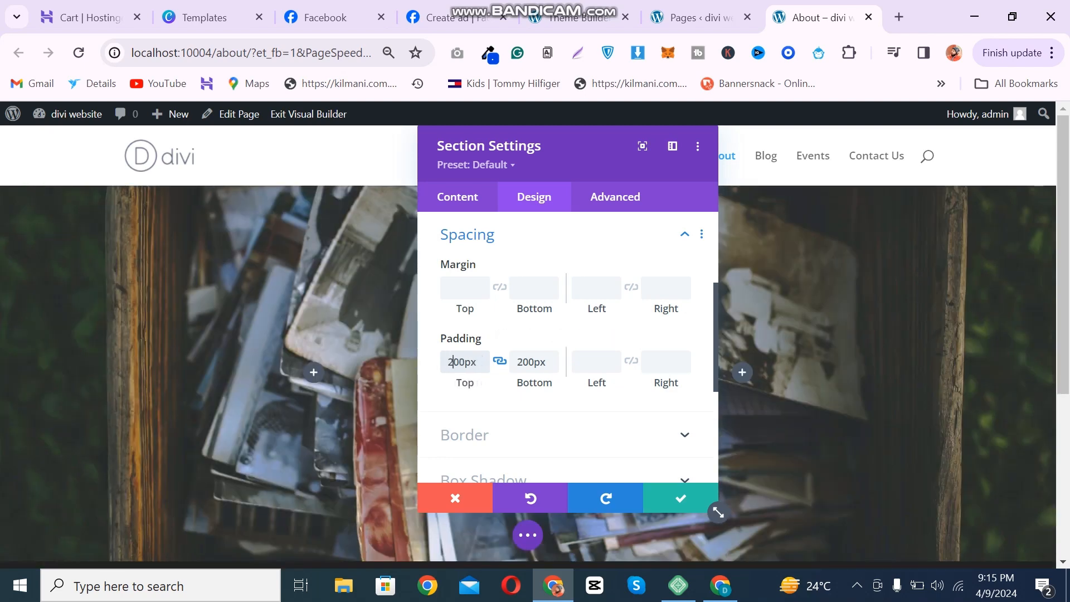
left_click(681, 498)
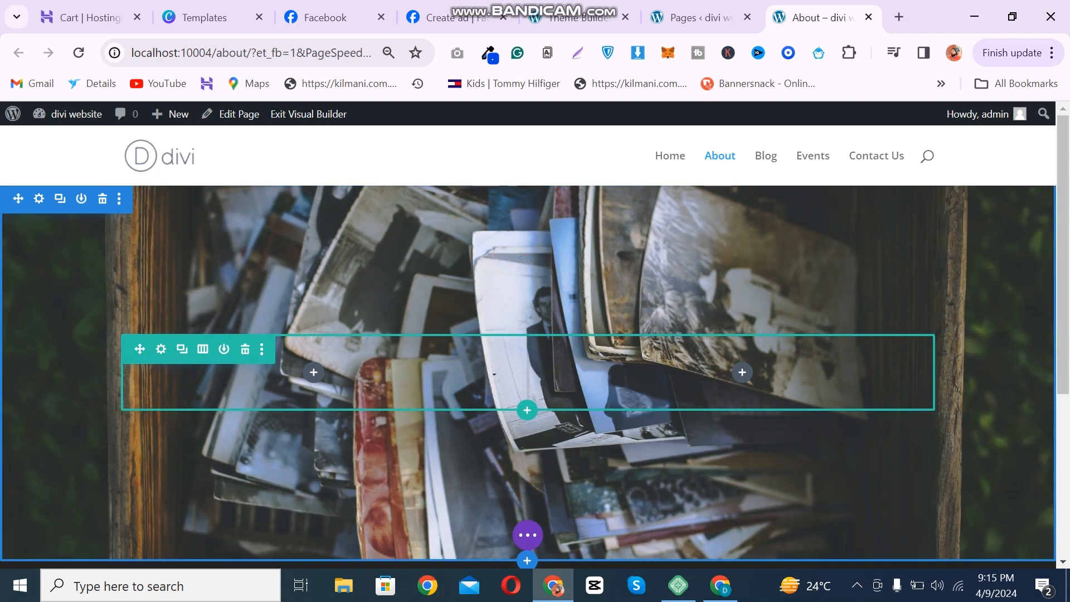
- Add the saved purple #8300E9 as the section's background color
left_click(38, 198)
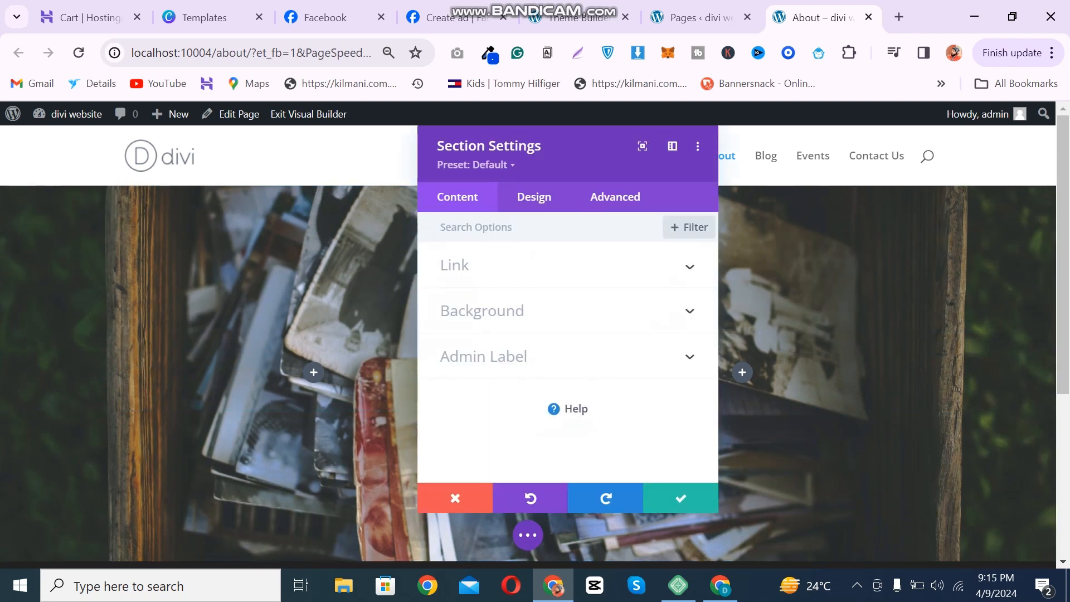
left_click(567, 311)
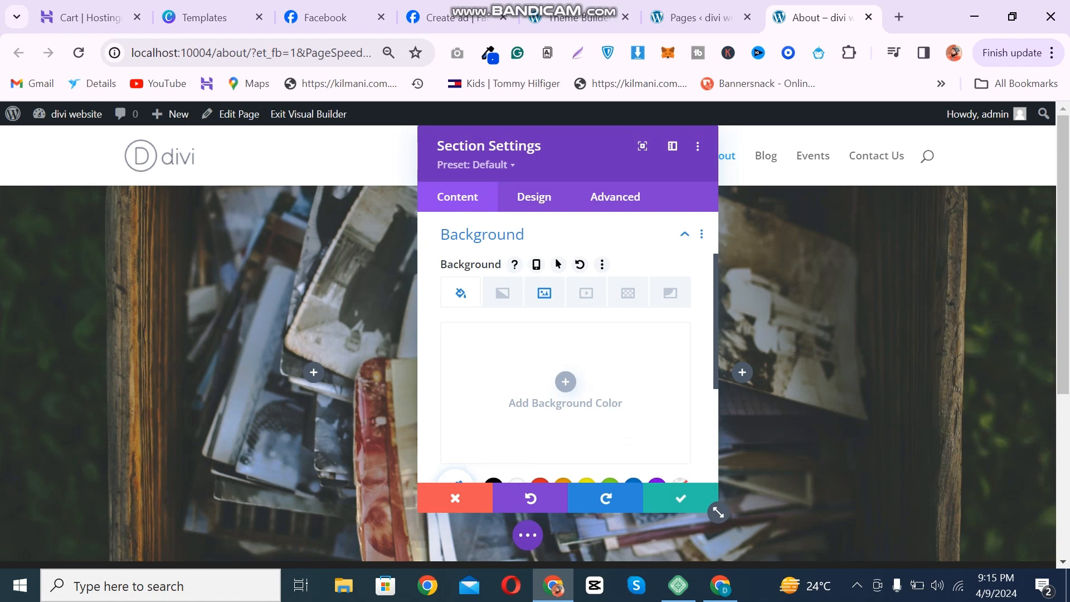
scroll(566, 346, "down", 2)
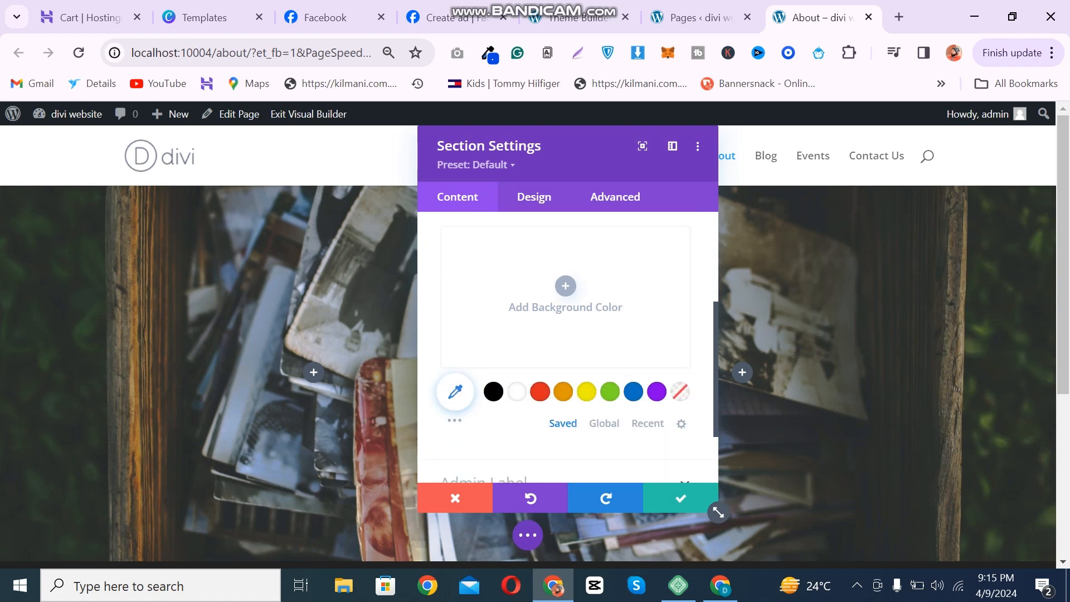
left_click(633, 392)
left_click(656, 392)
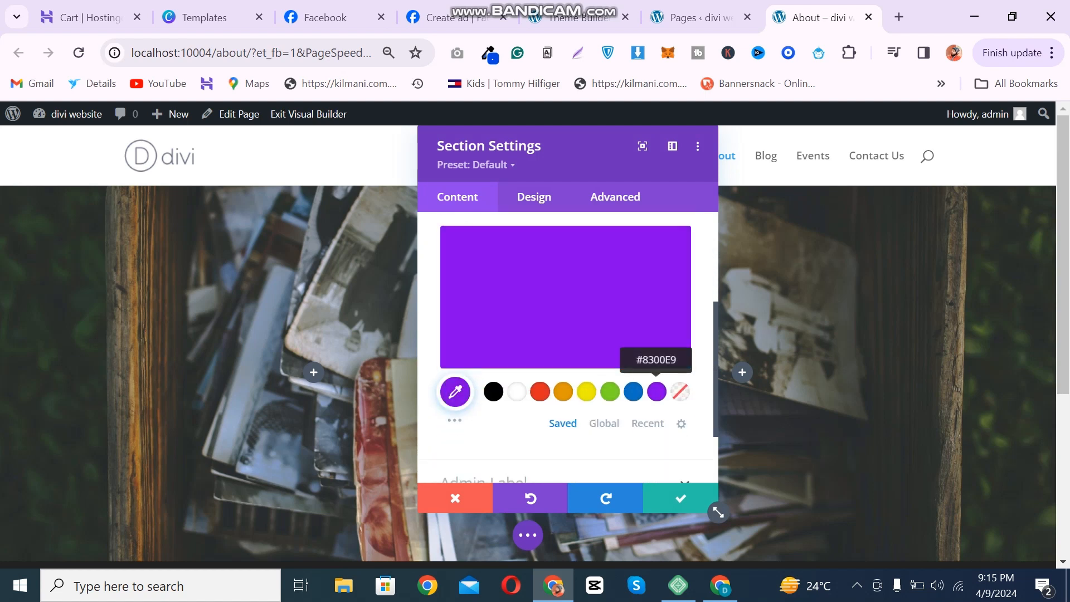
- Set the blend mode of the section's background image to Overlay
scroll(544, 321, "up", 2)
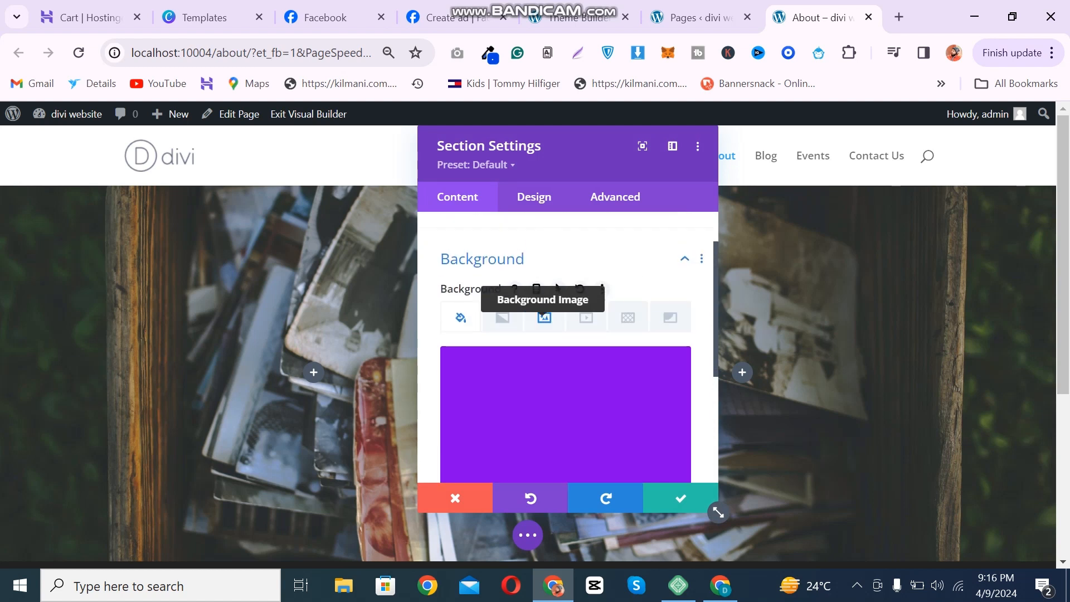
left_click(544, 317)
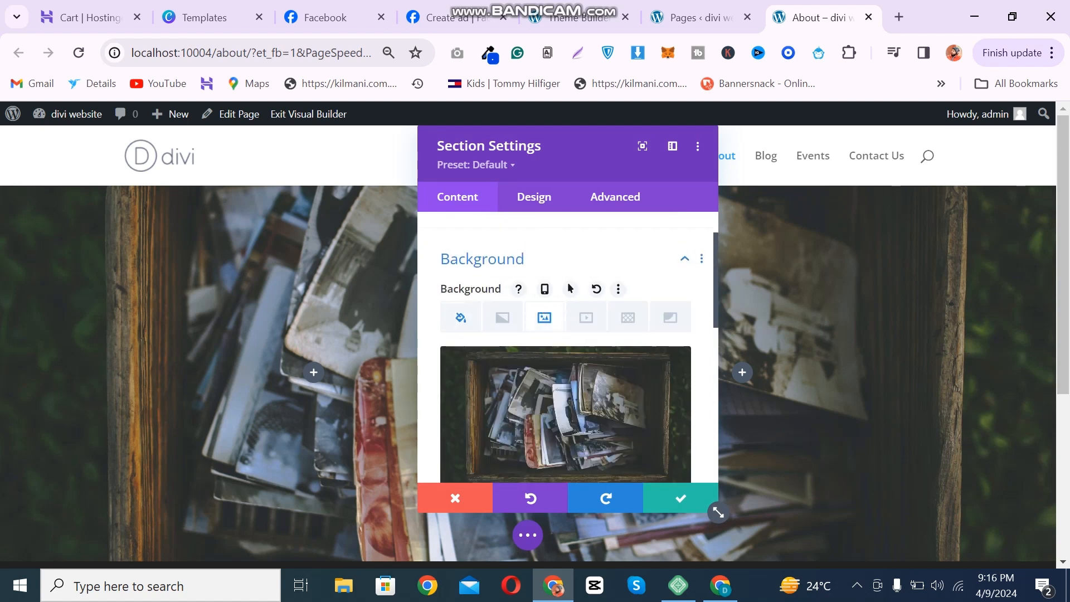
scroll(565, 356, "down", 8)
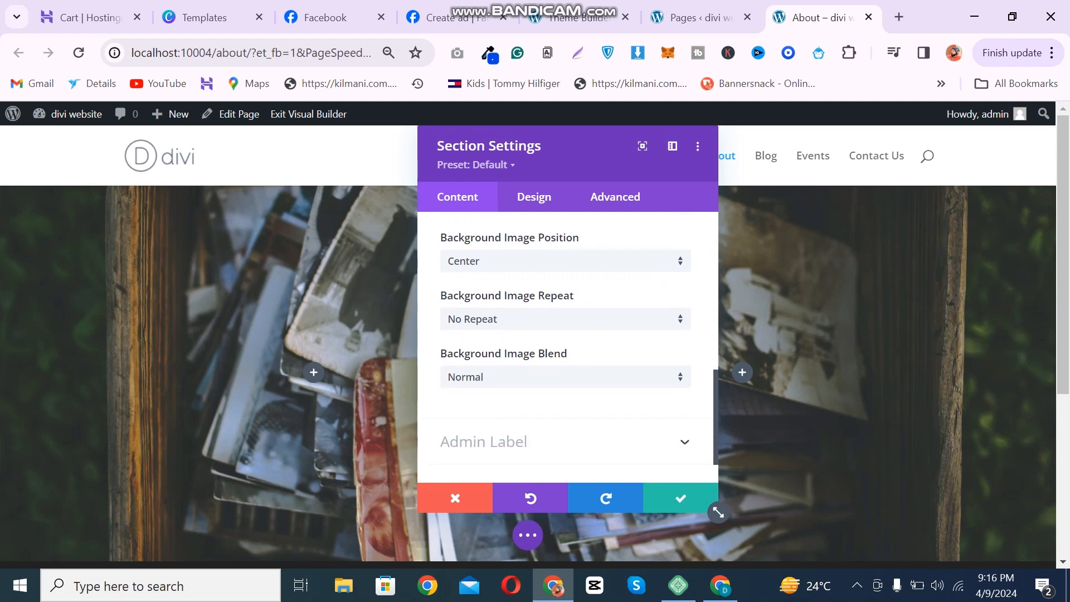
left_click(566, 360)
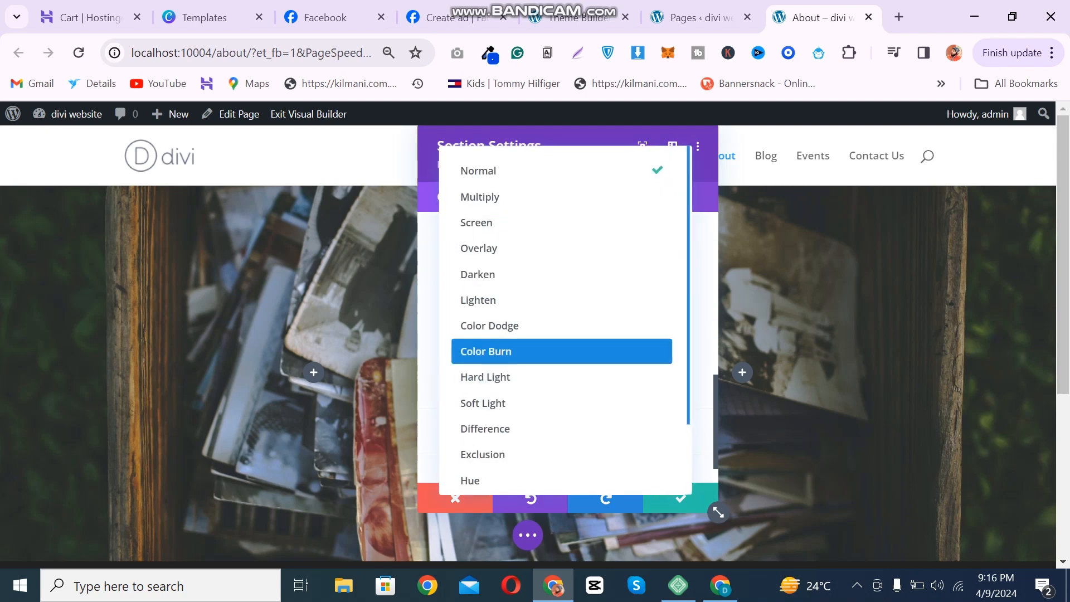
left_click(479, 249)
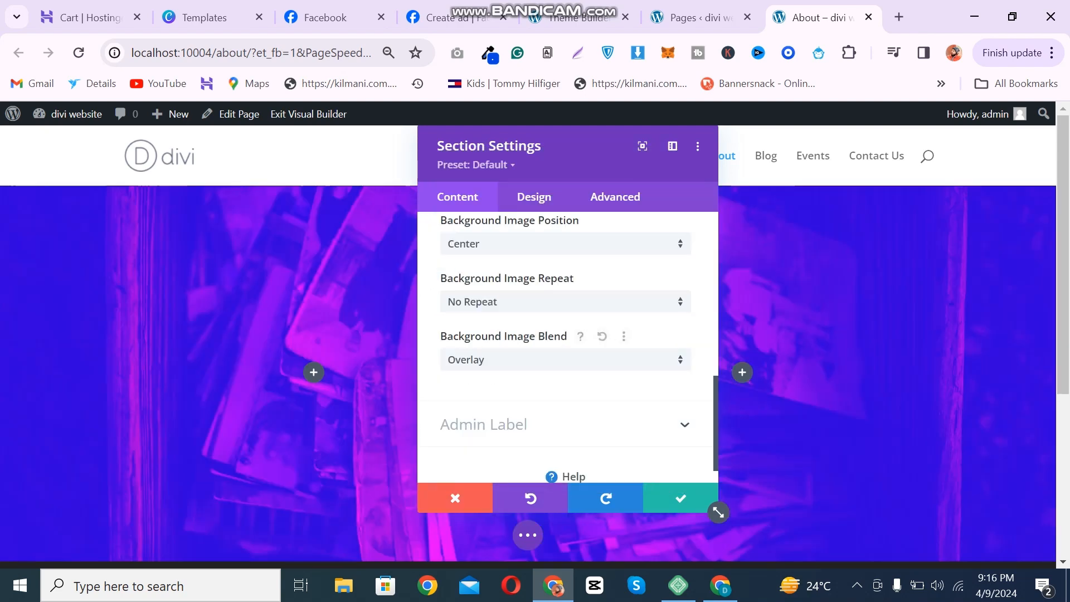
- Lower the opacity of the section's purple background color to 0.38 and save the section settings
scroll(566, 346, "up", 10)
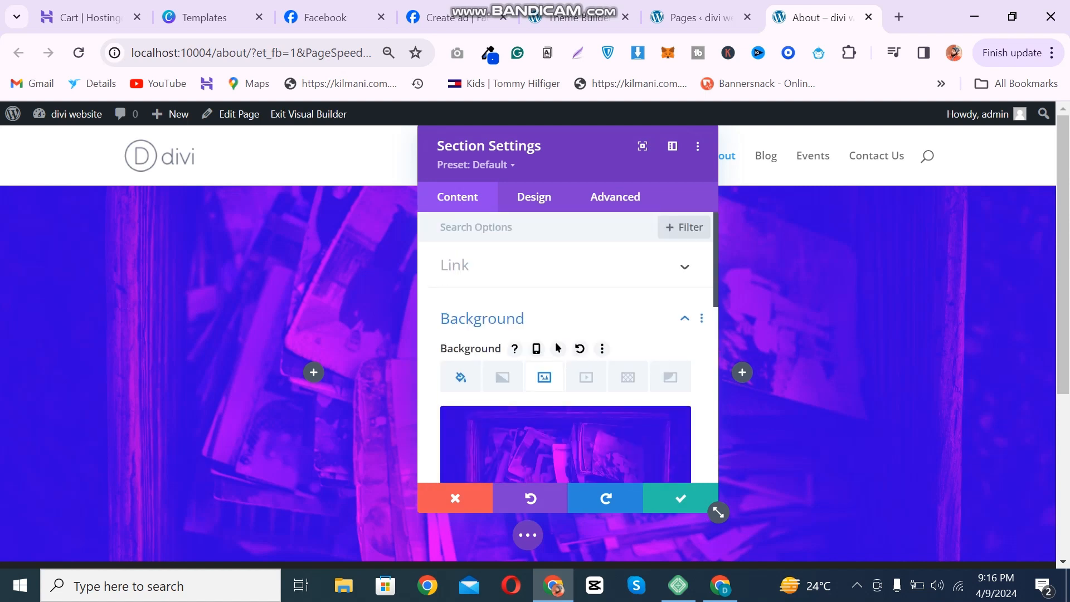
left_click(460, 377)
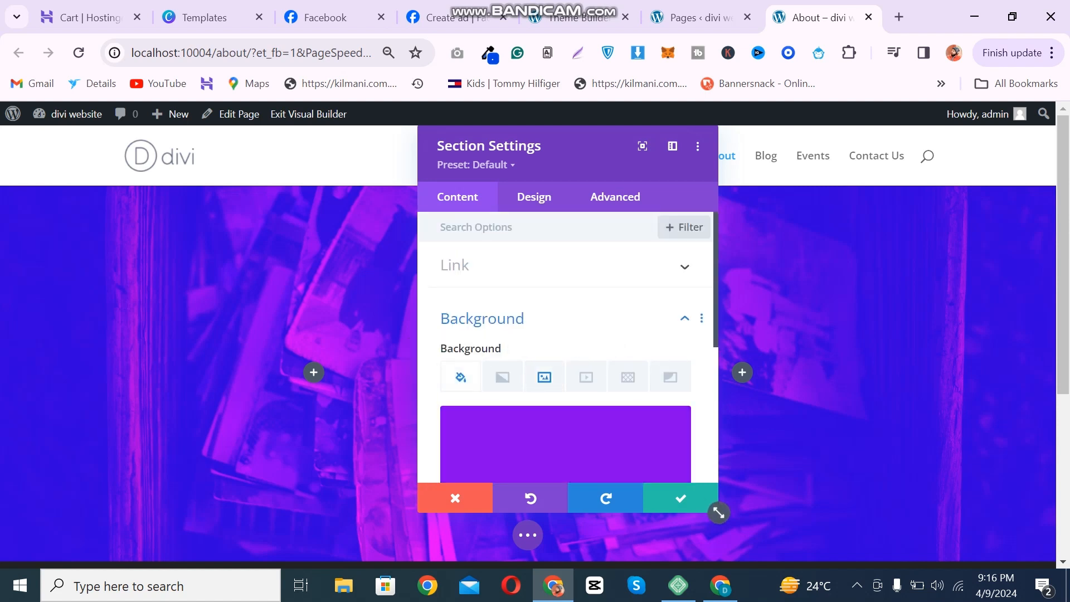
scroll(565, 345, "down", 5)
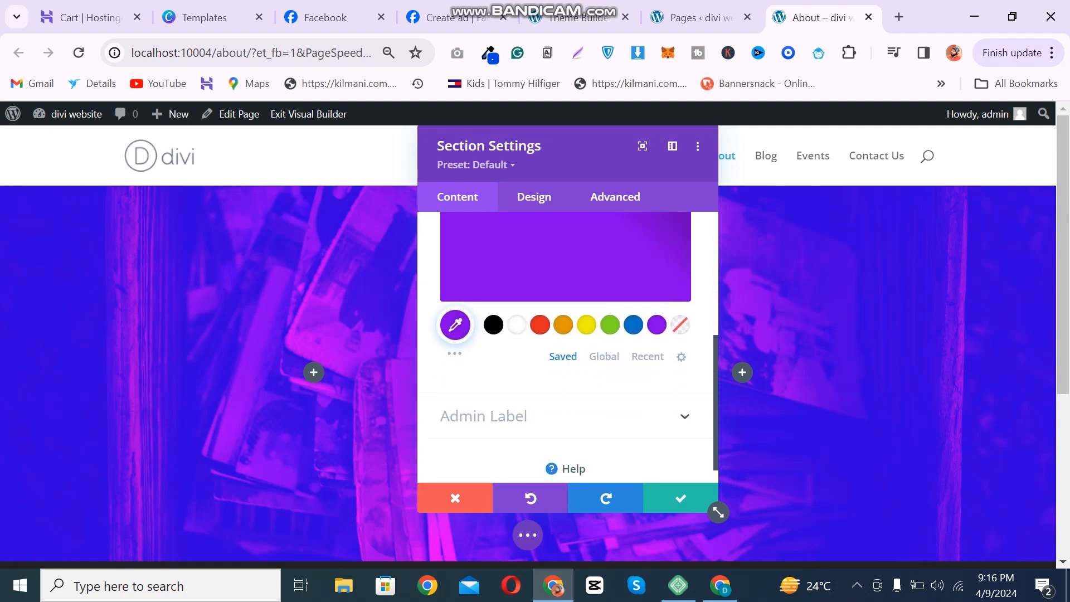
left_click(565, 257)
left_click(673, 230)
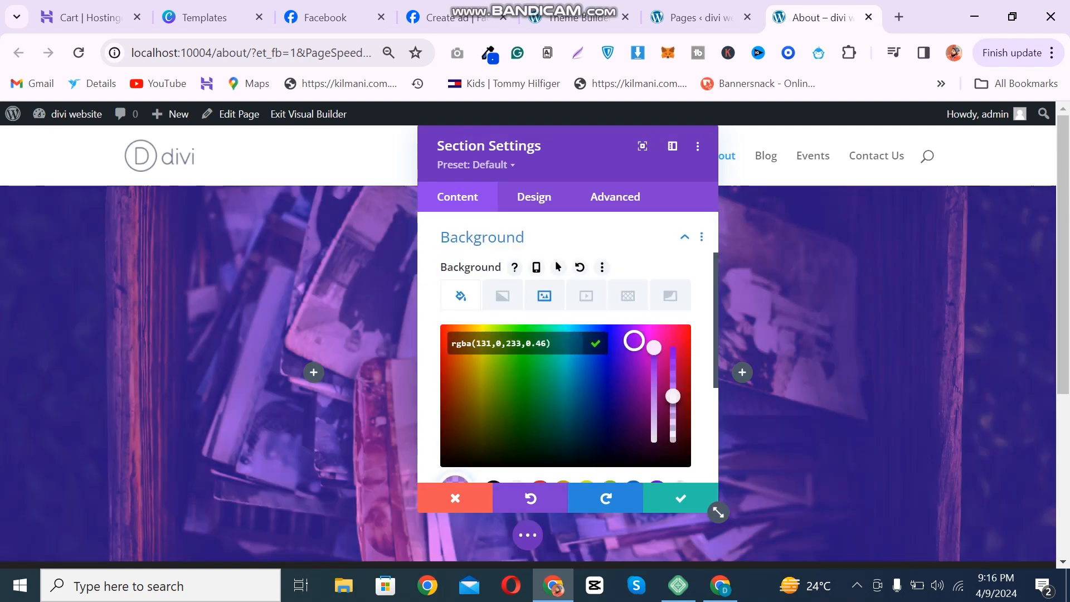
left_click_drag(673, 396, 673, 402)
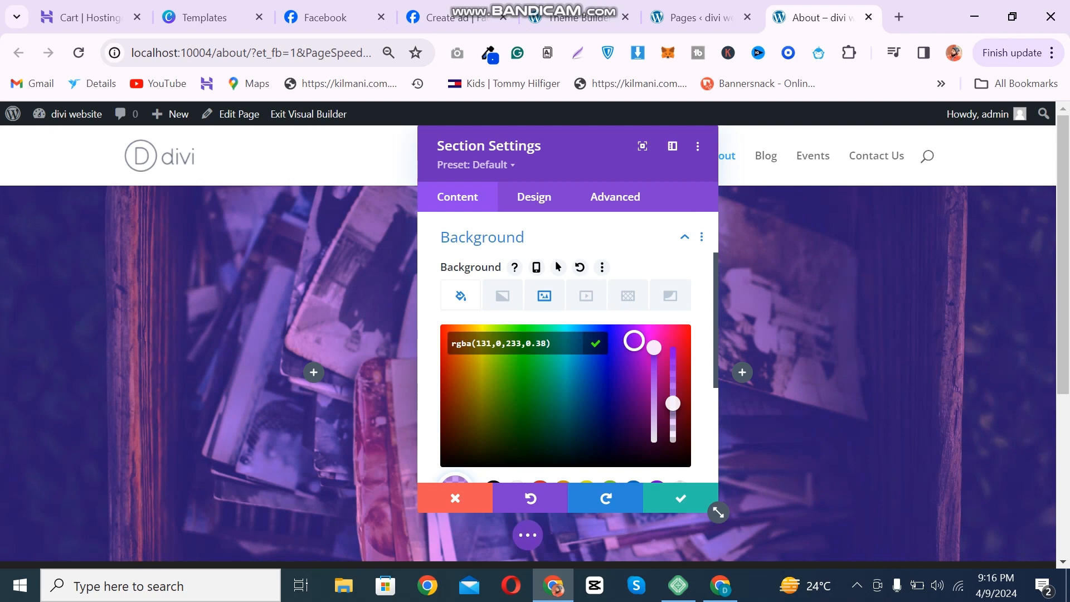
left_click(681, 498)
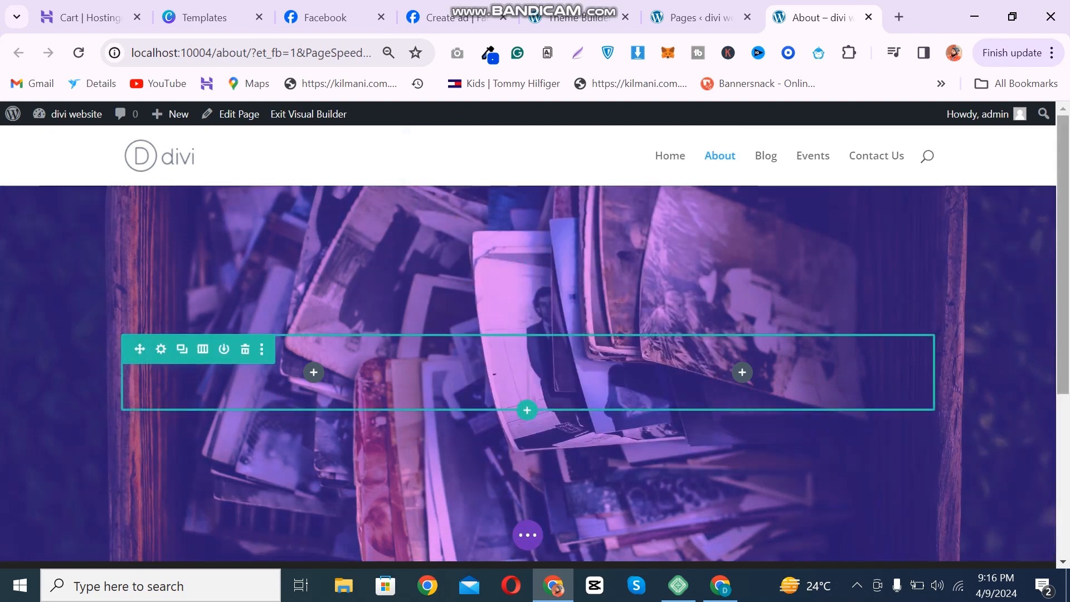
- Replace the hero section's two-column row with a new single-column row
mouse_move(1064, 323)
left_mouse_down()
mouse_move(1063, 379)
mouse_move(1063, 333)
left_mouse_up()
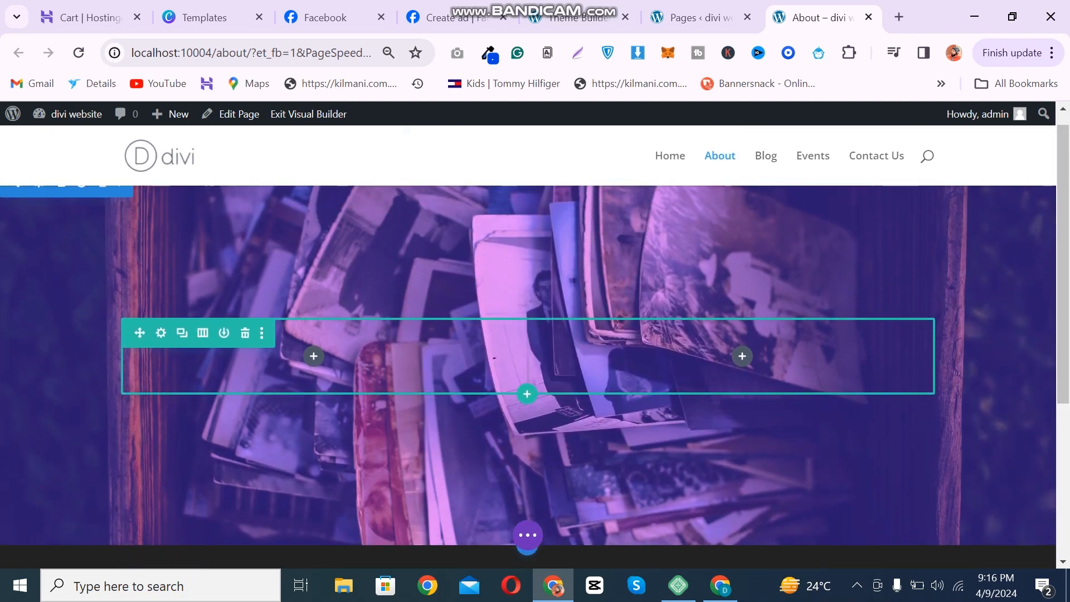
left_click(245, 332)
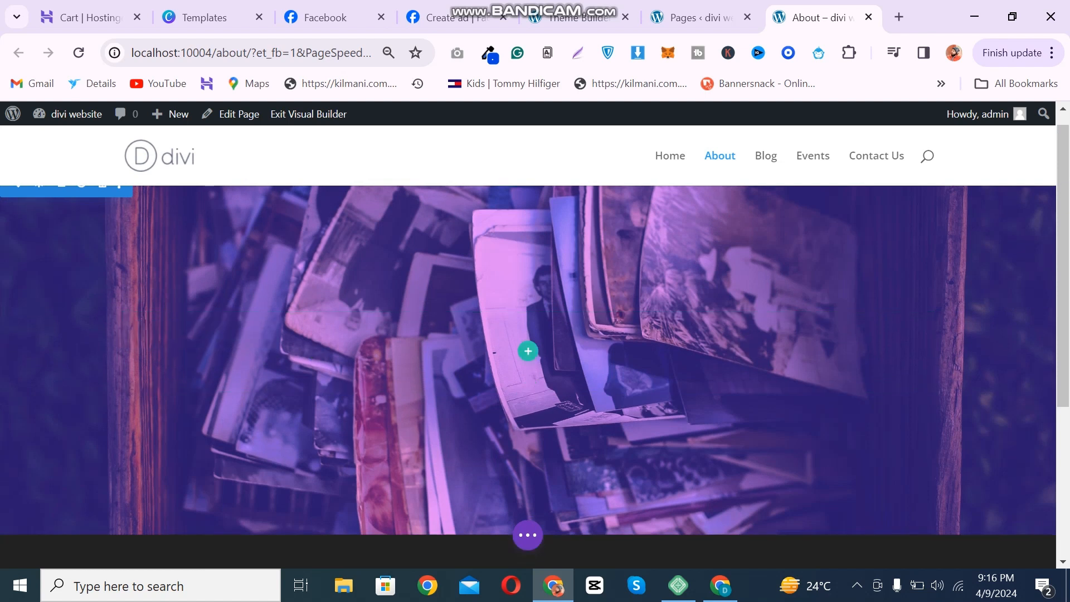
left_click(528, 350)
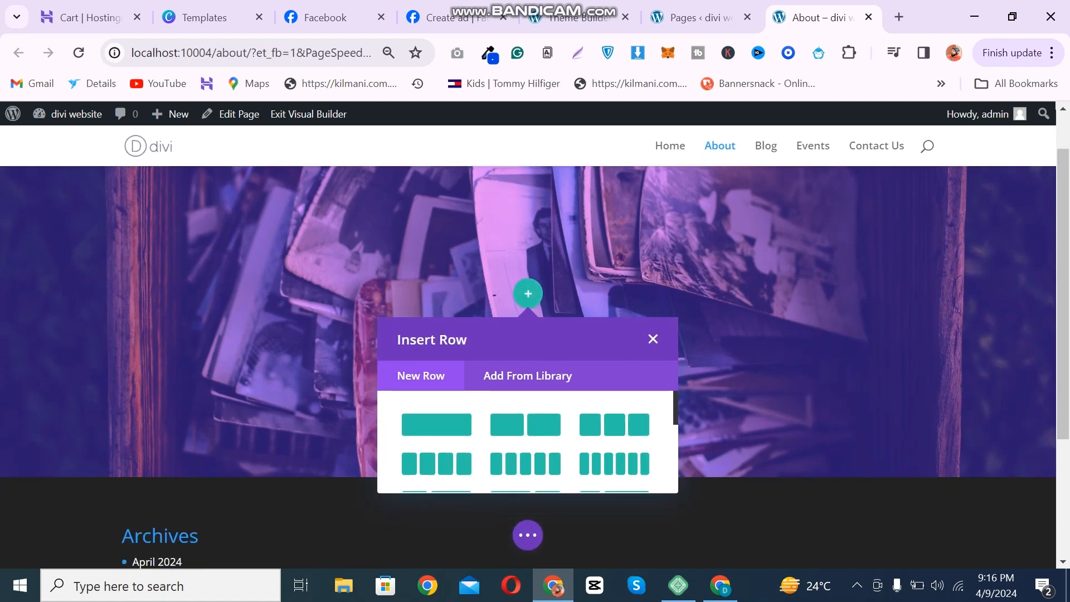
left_click(437, 424)
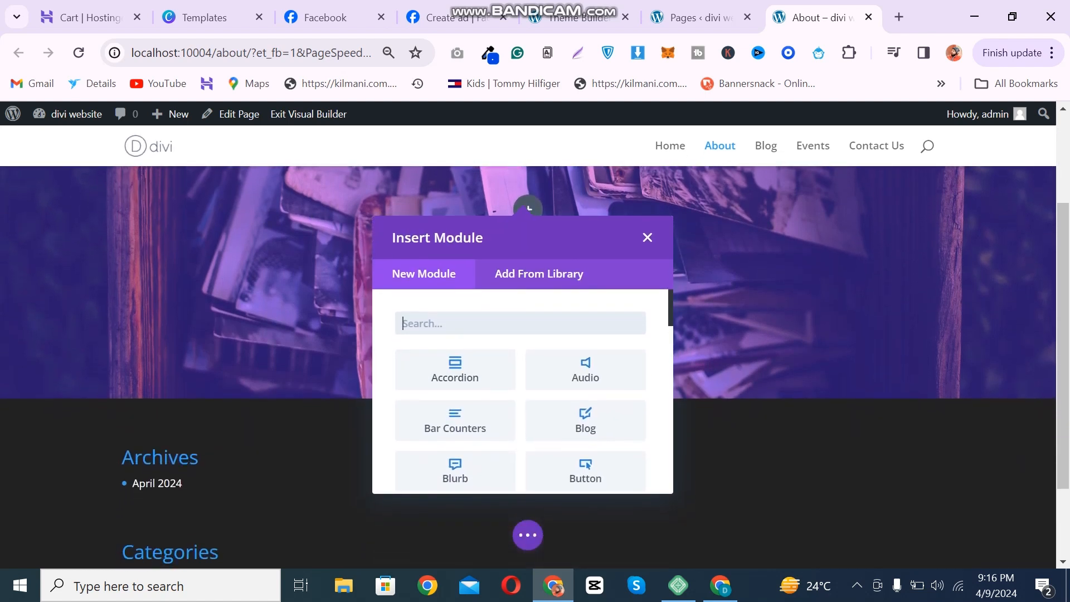
- Insert a Heading module in the new row, set its text to "Welcome to Deltasoltuion tech", and save it
type("h")
key("BackSpace")
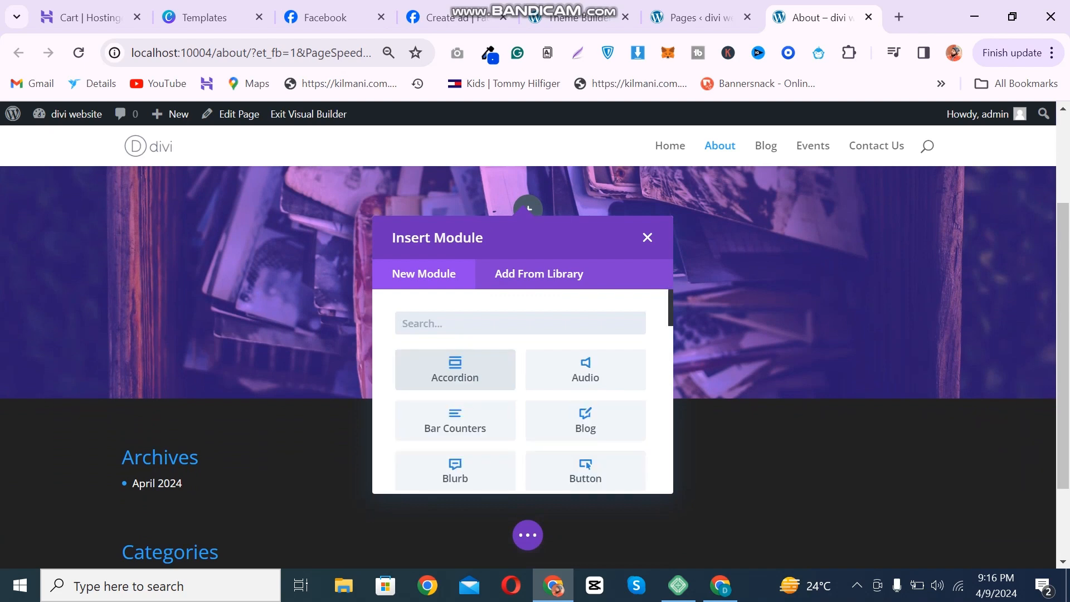
type("hea")
left_click(456, 370)
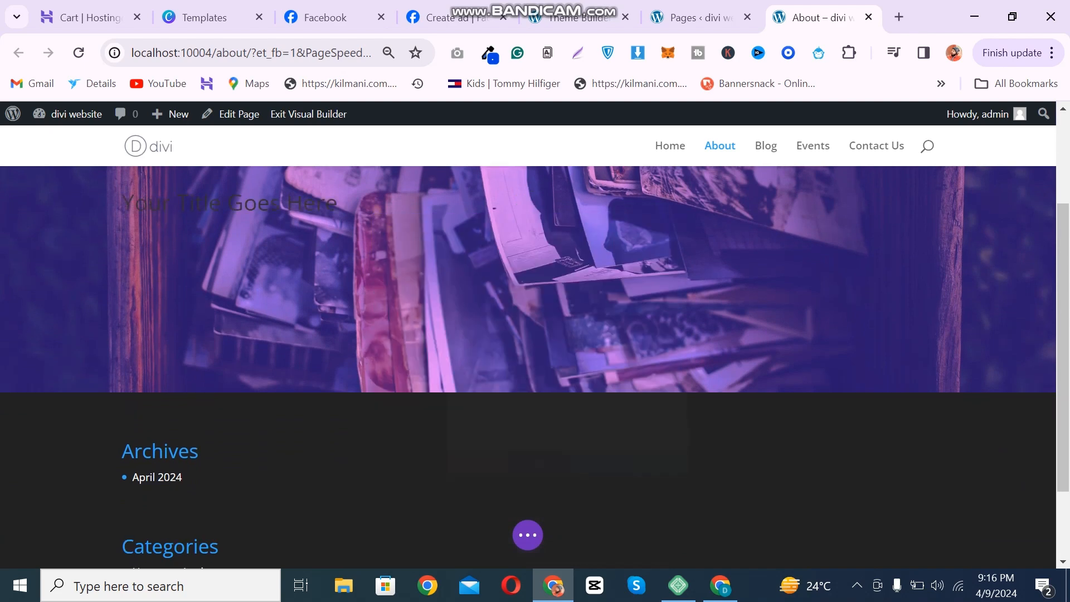
triple_click(496, 364)
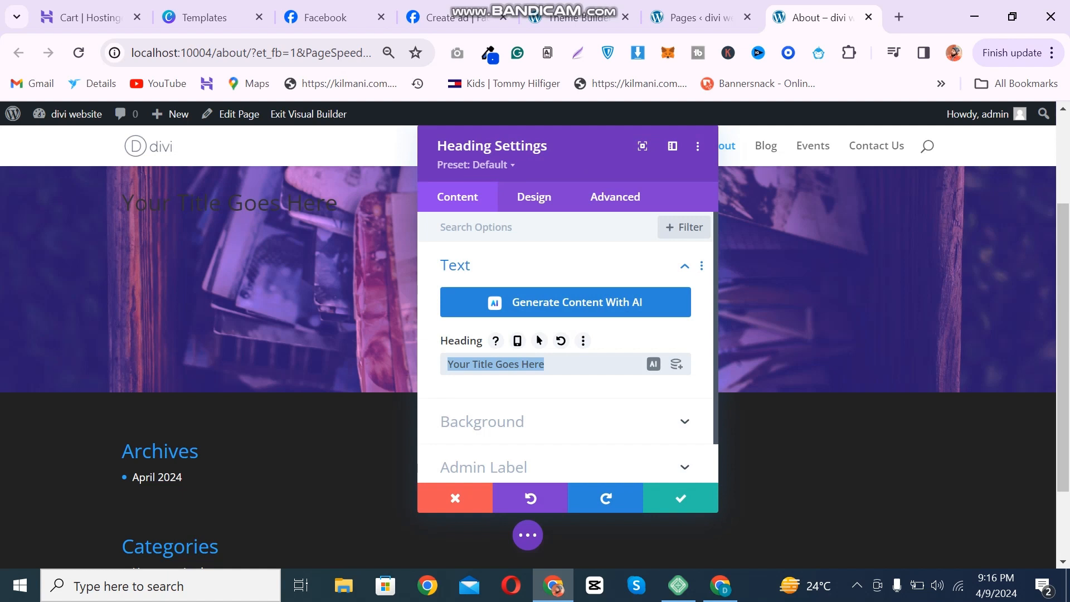
type("Welcome t")
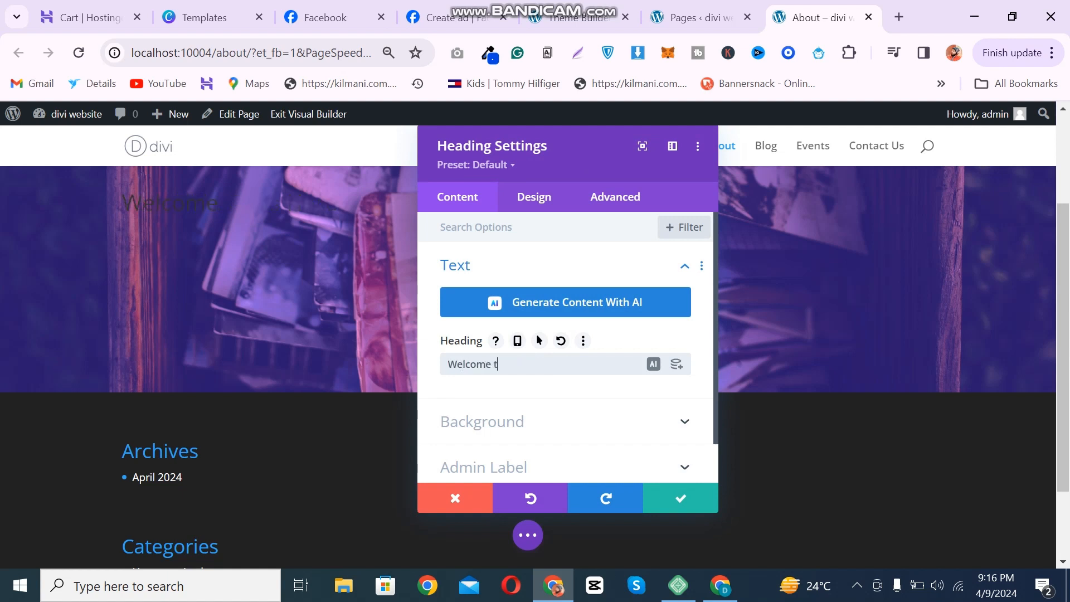
type("o Deltasoltuion tech")
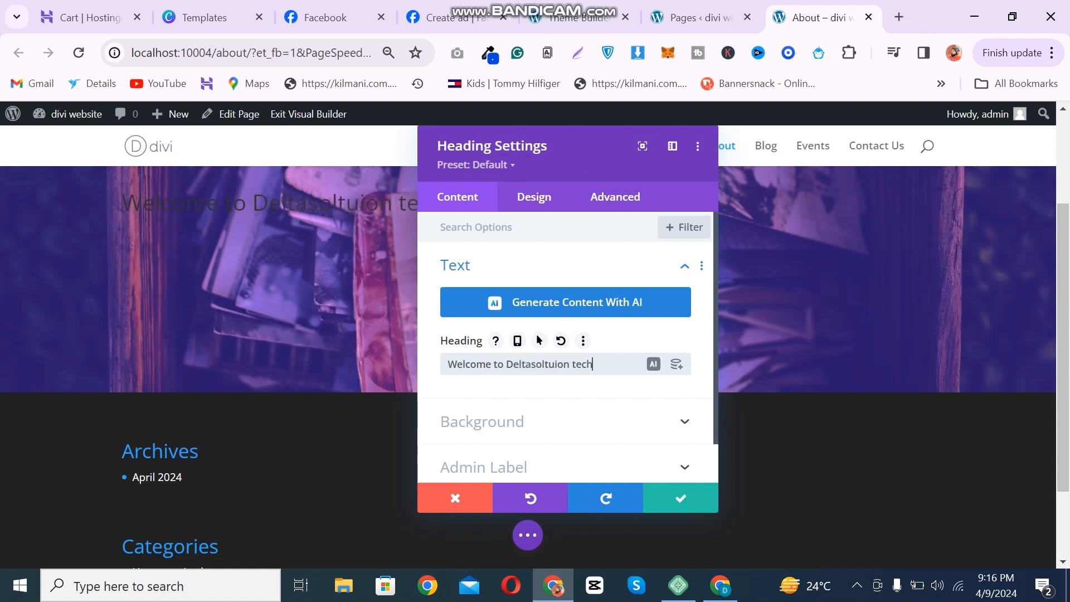
left_click(681, 498)
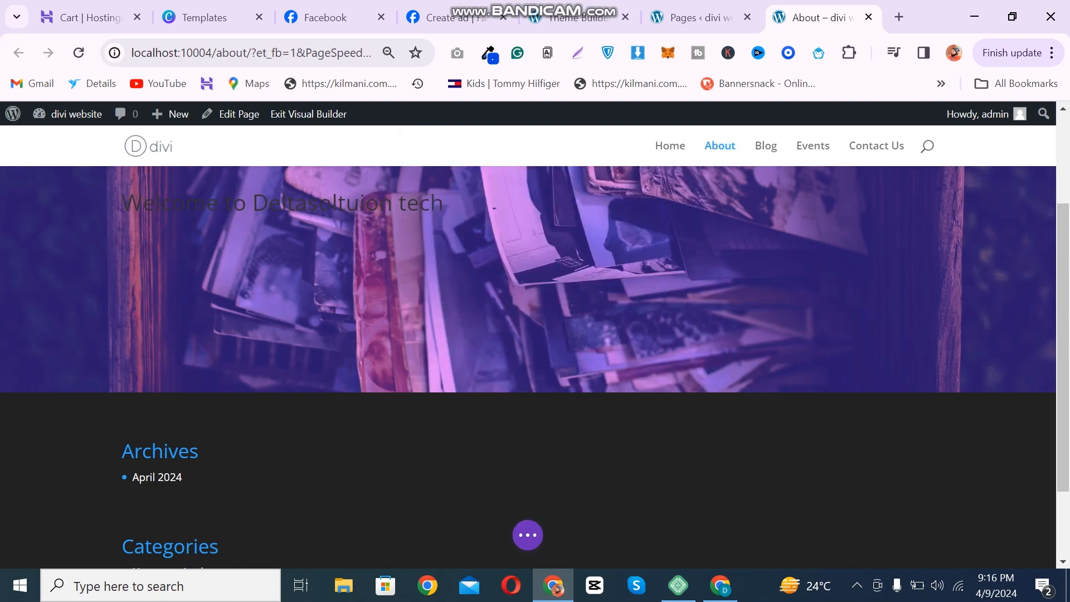
- Center the welcome heading's text and set its color to the saved white
left_click(499, 199)
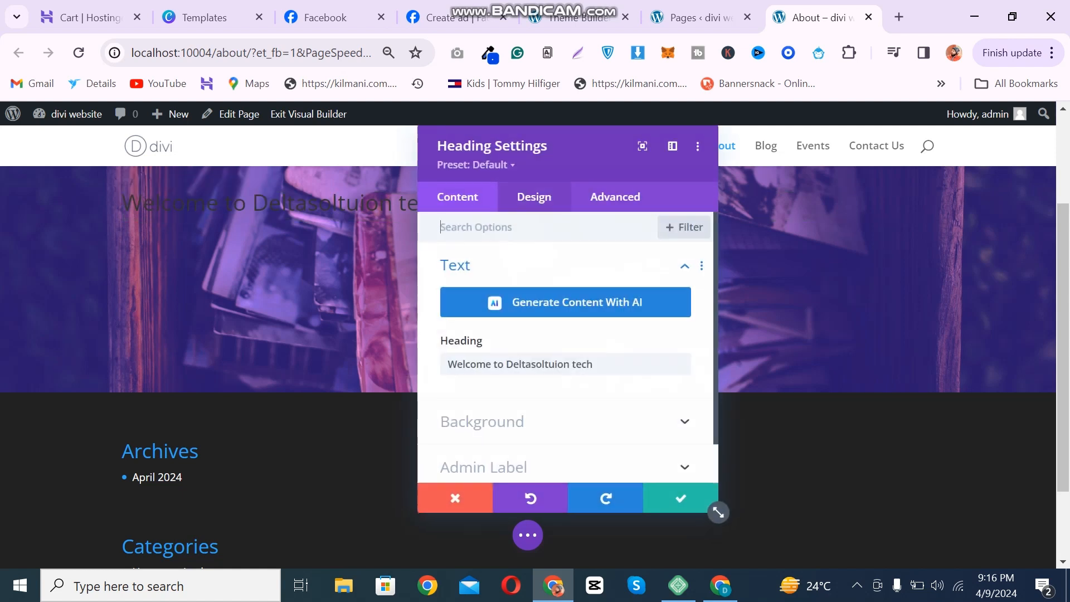
left_click(534, 197)
left_click(487, 311)
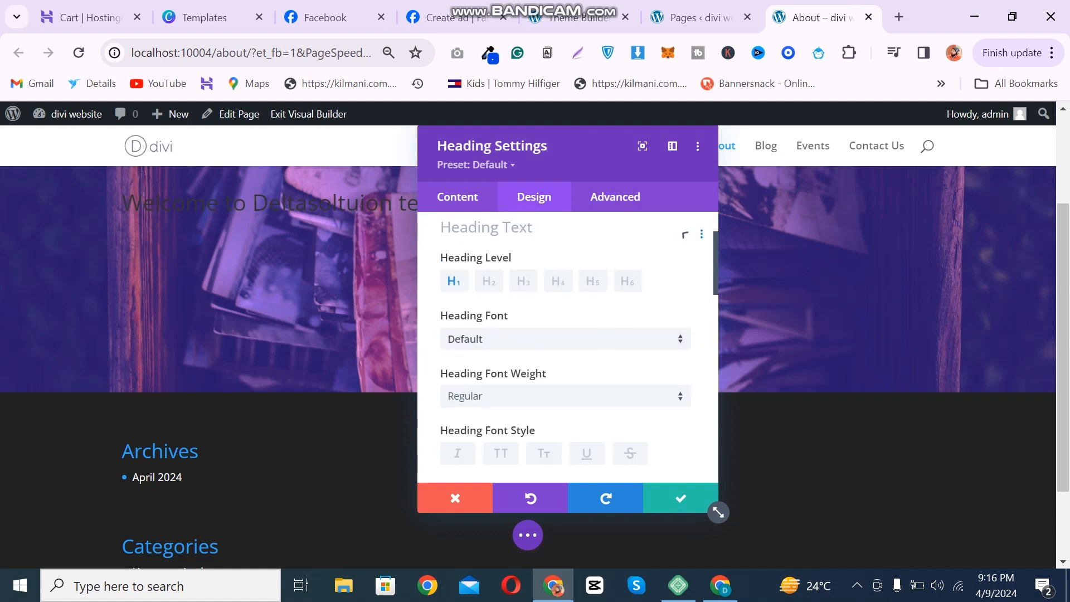
scroll(569, 346, "down", 5)
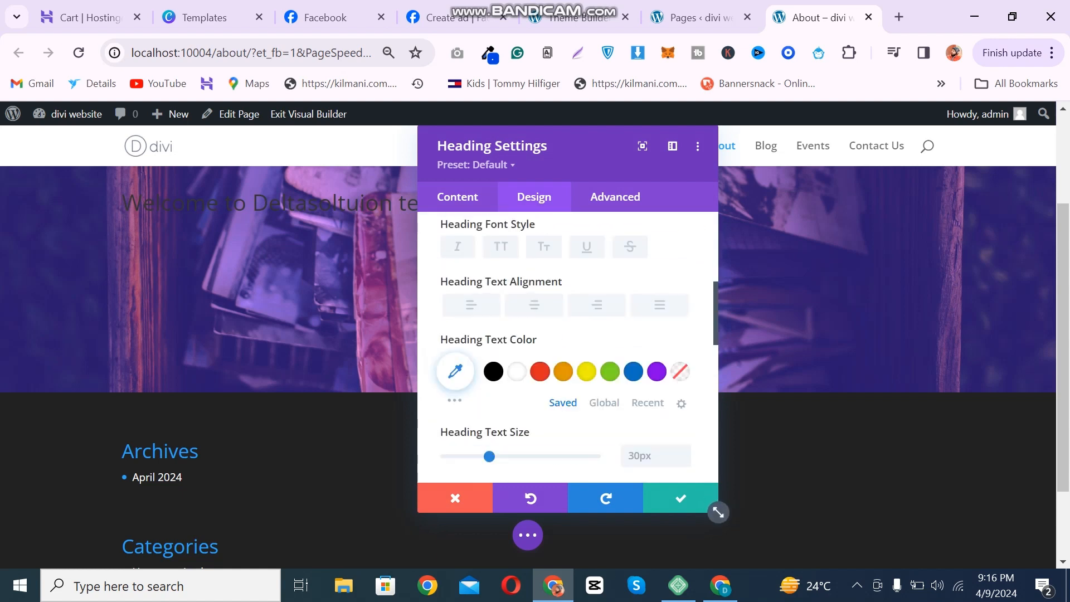
left_click(534, 257)
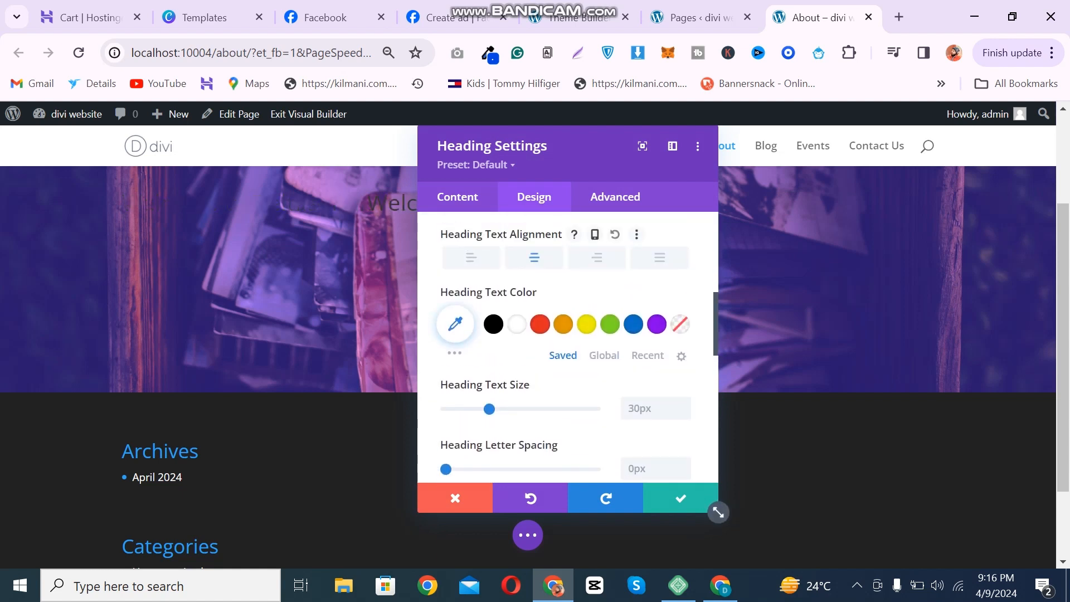
left_click(517, 324)
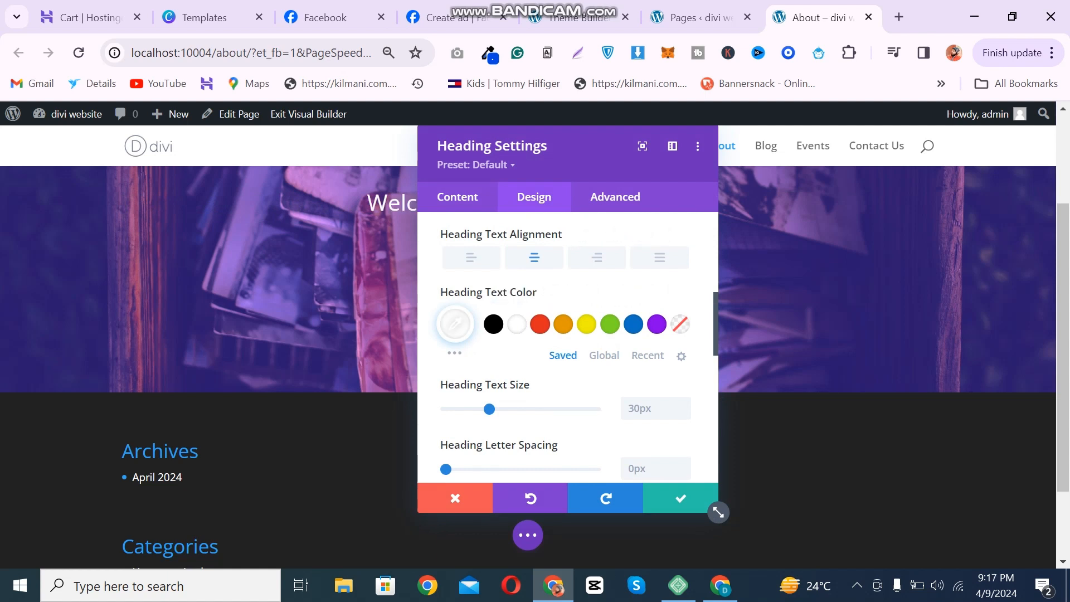
- Set the welcome heading's font to Poppins with a Bold font weight
scroll(568, 351, "up", 5)
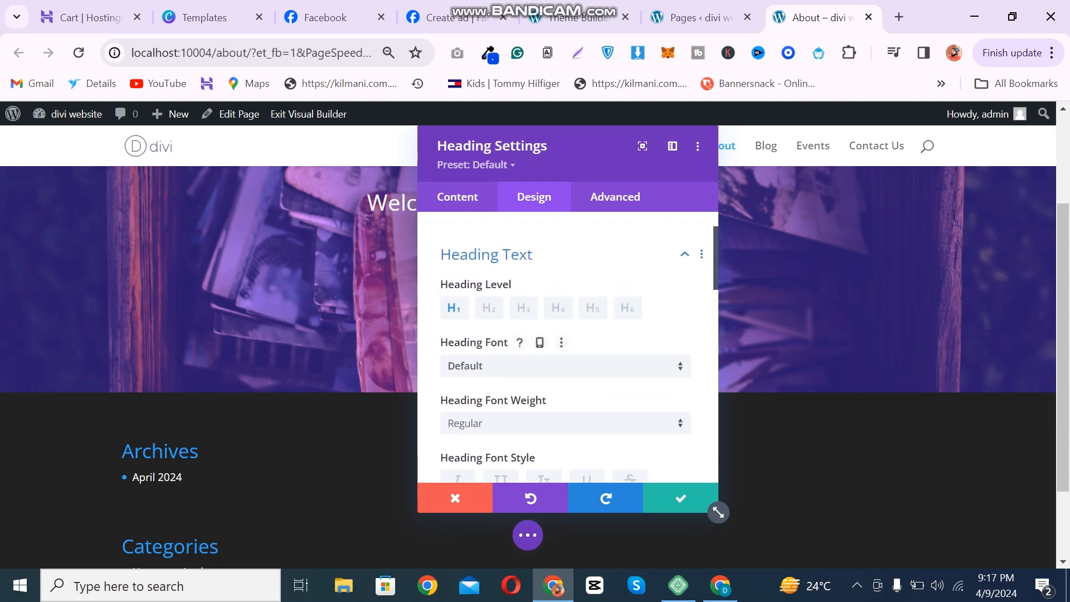
left_click(538, 366)
type("poo")
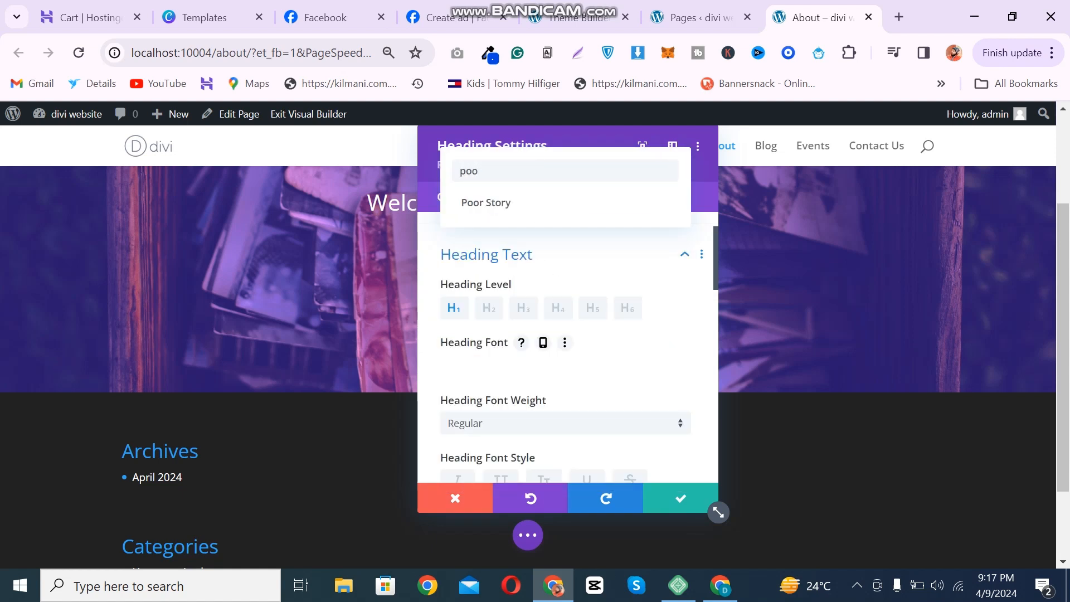
key("BackSpace")
type("p")
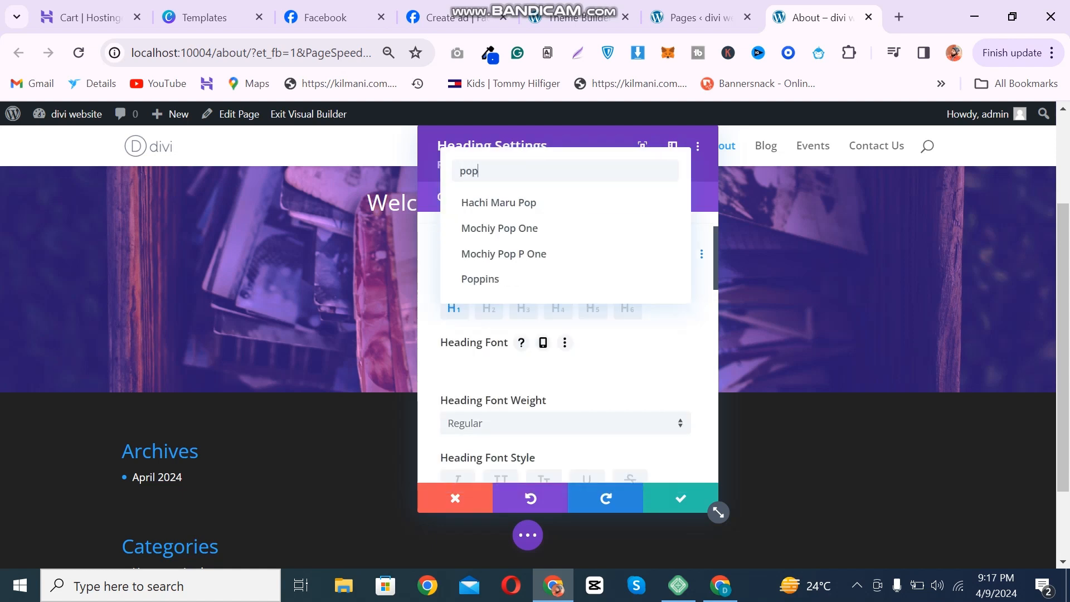
left_click(538, 279)
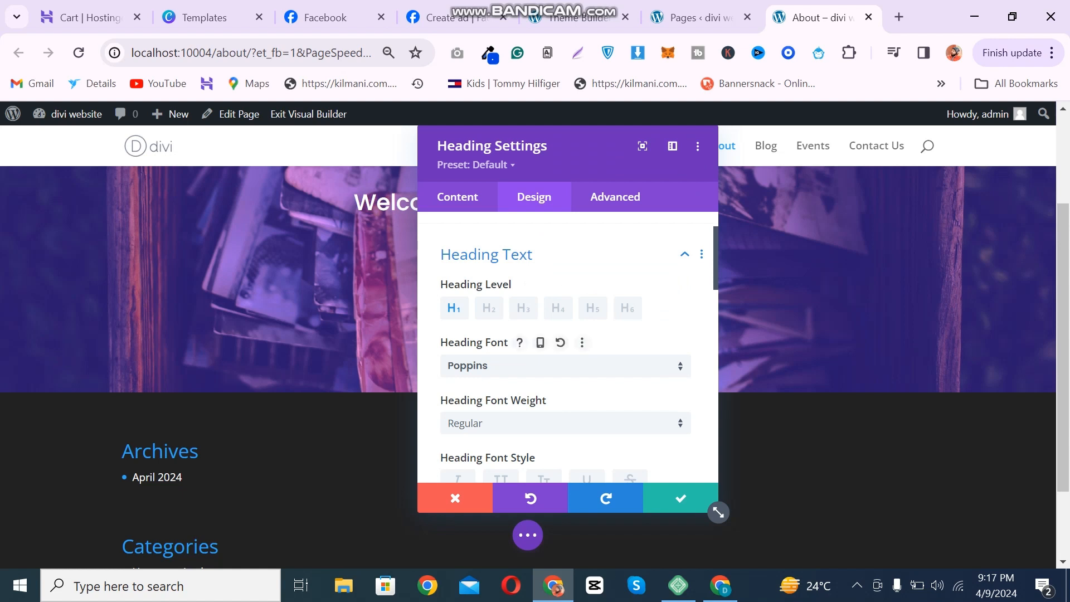
left_click(538, 423)
left_click(538, 418)
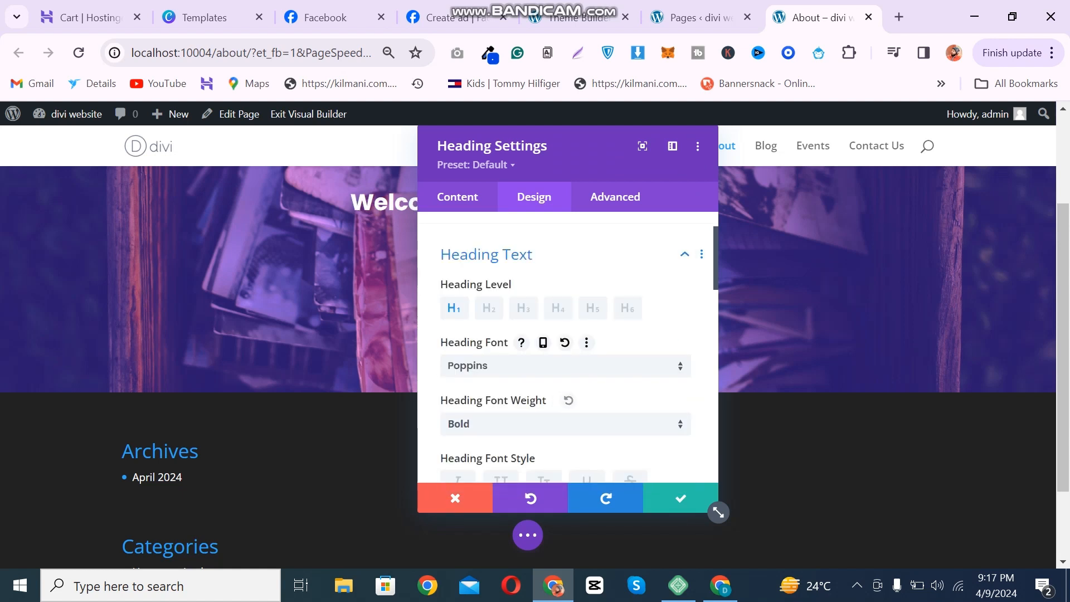
- Set the heading text size to 40px and save the heading settings
scroll(566, 345, "down", 4)
scroll(565, 346, "down", 2)
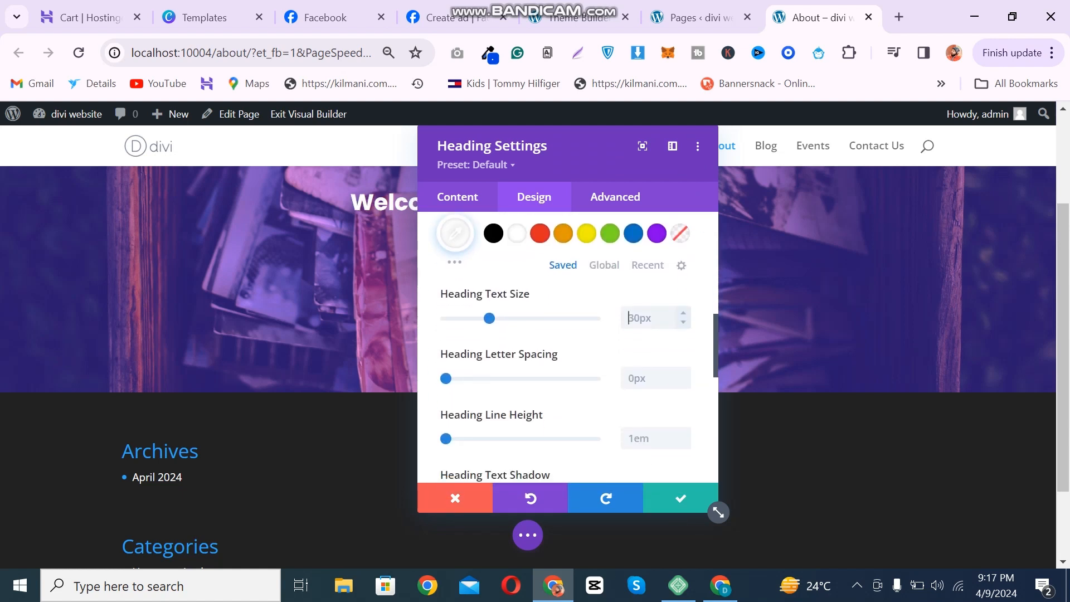
type("px")
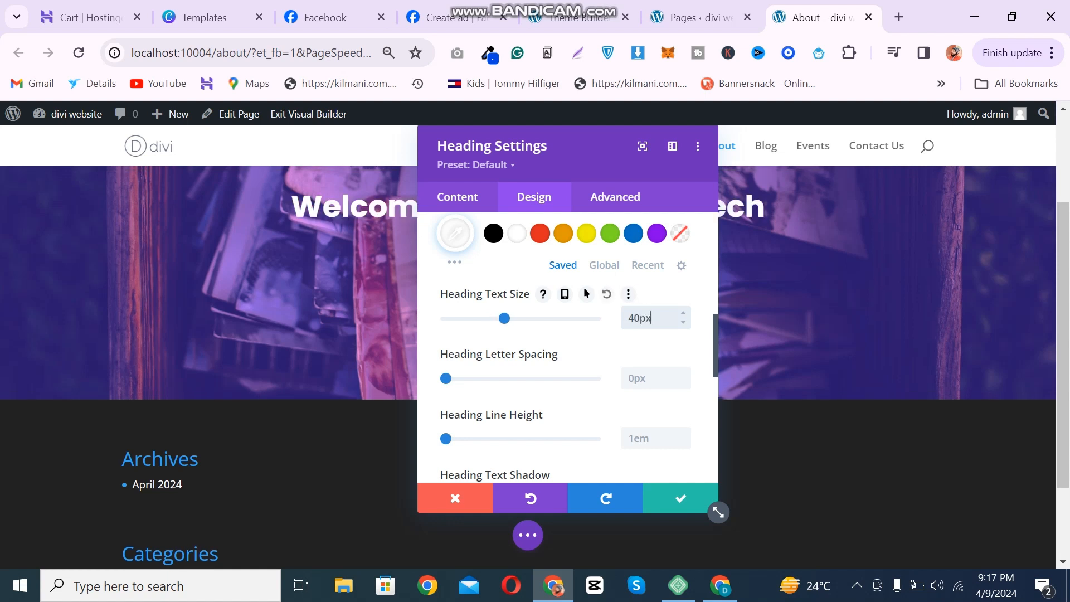
left_click(677, 500)
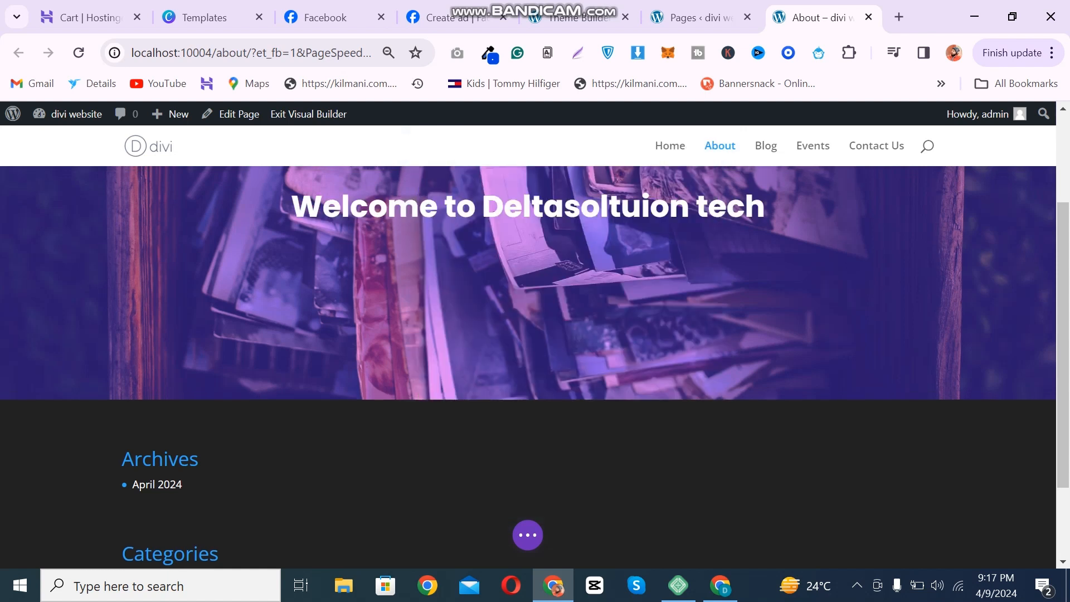
- Insert a Text module directly below the welcome heading in the same row
left_click_drag(1063, 335, 1063, 305)
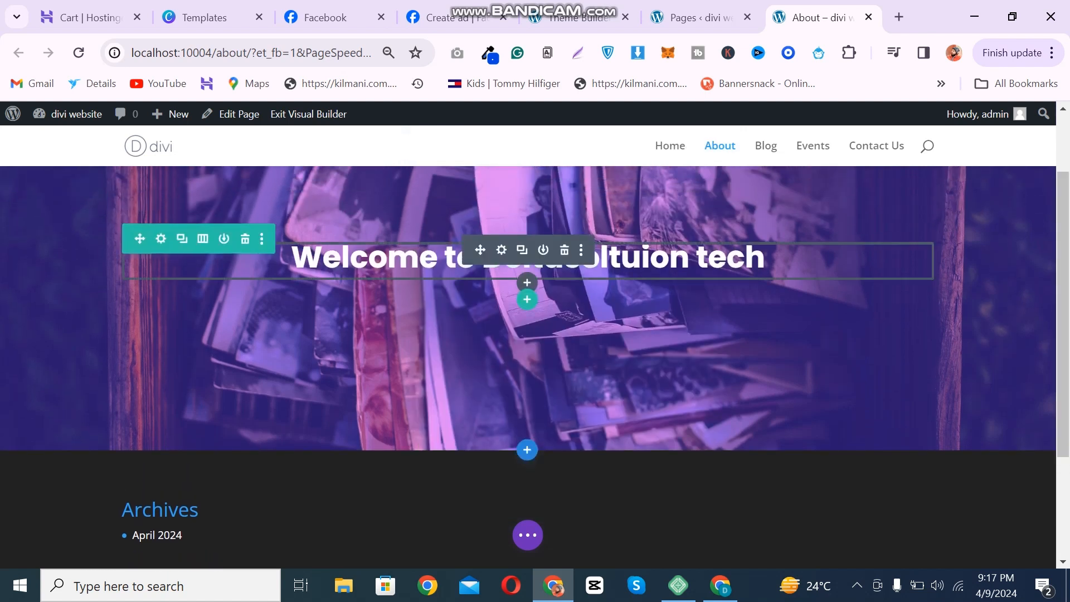
left_click(527, 296)
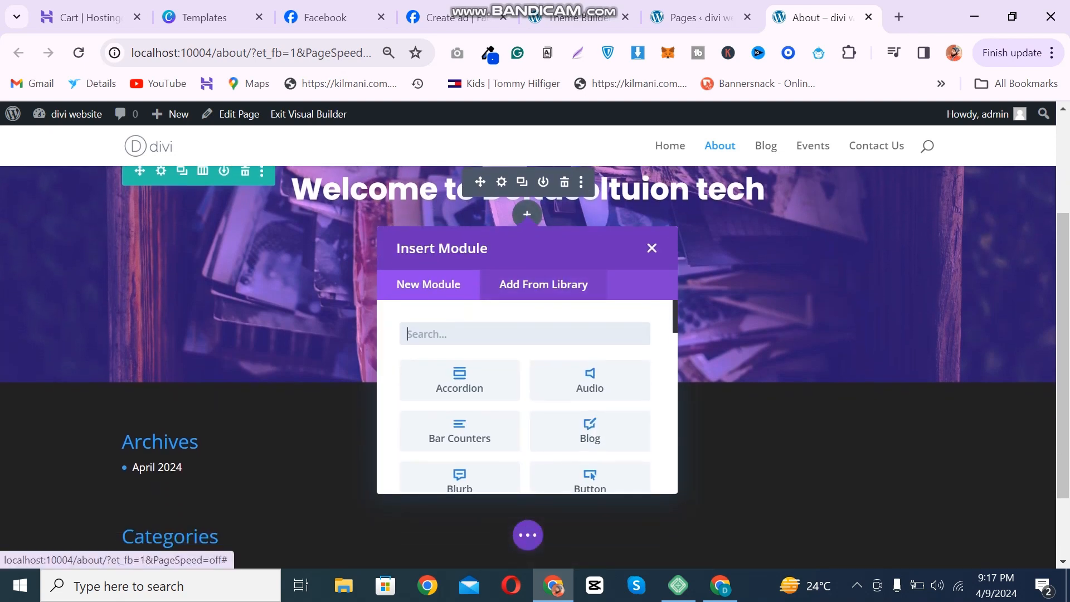
type("text")
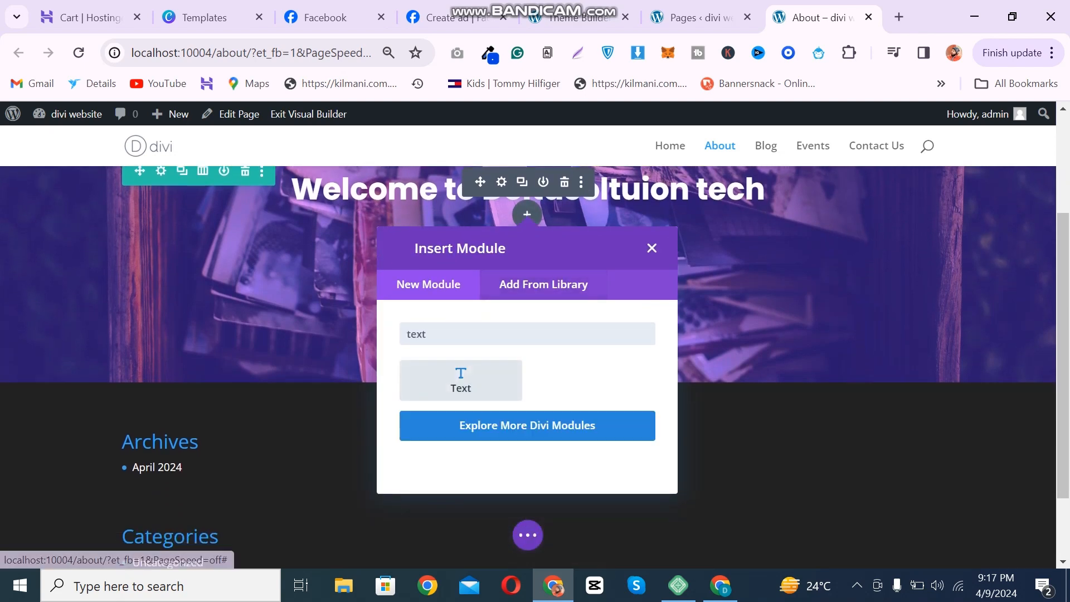
left_click(461, 375)
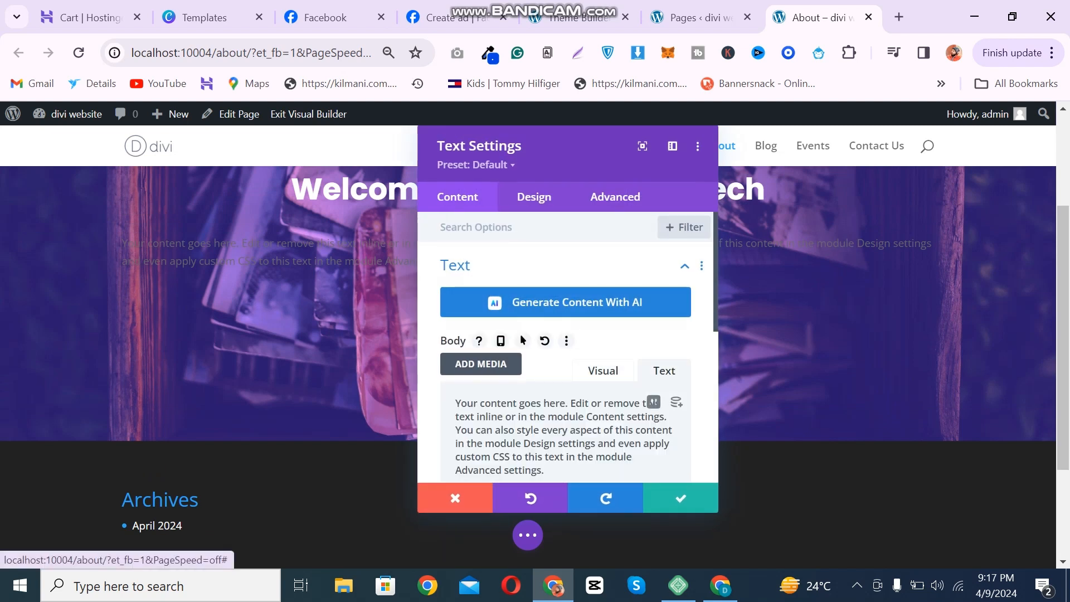
key("ctrl+a")
key("BackSpace")
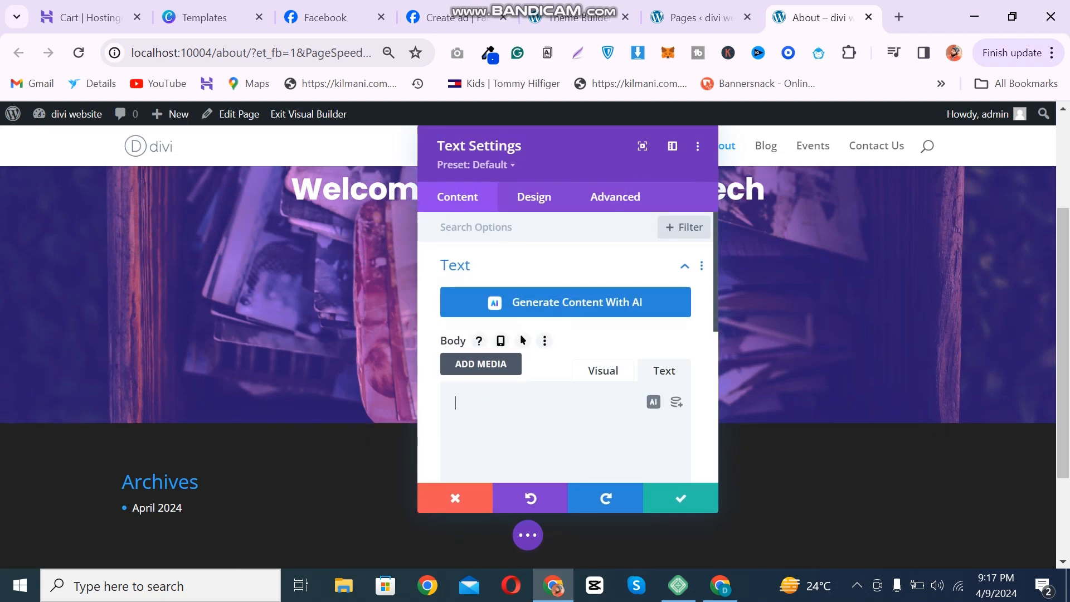
key("ctrl+z")
- Set the body font of the new Text module to Open Sans in its design settings
left_click(534, 197)
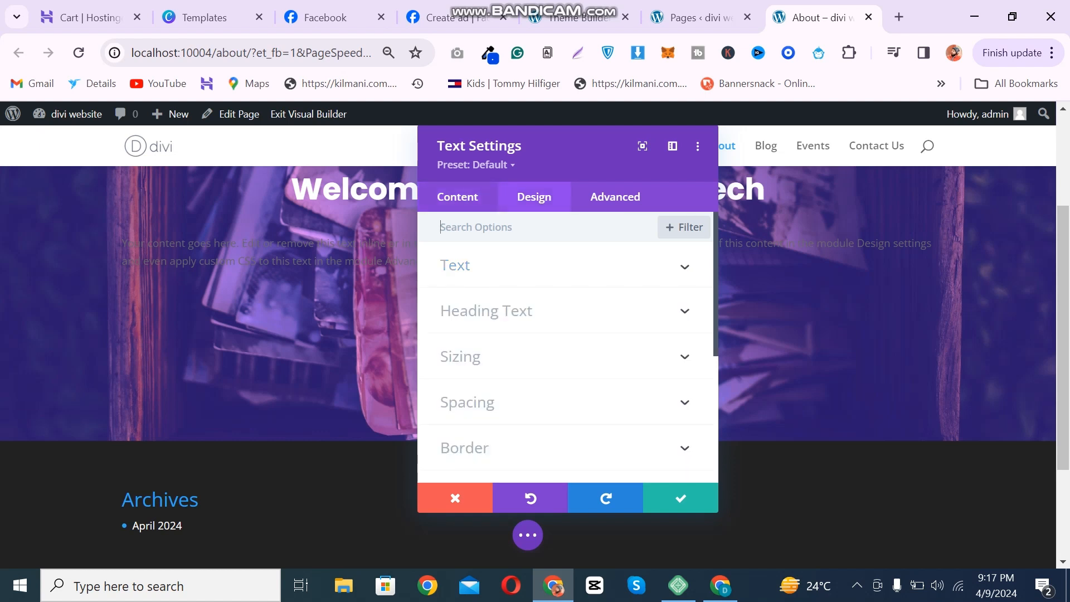
left_click(487, 311)
left_click(486, 235)
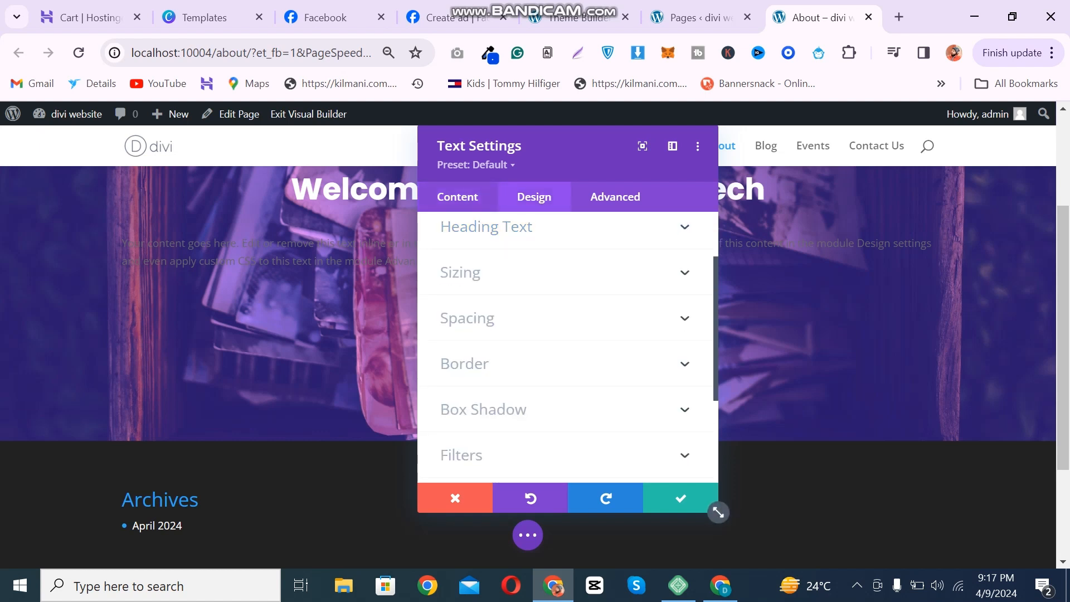
scroll(487, 268, "up", 2)
left_click(473, 265)
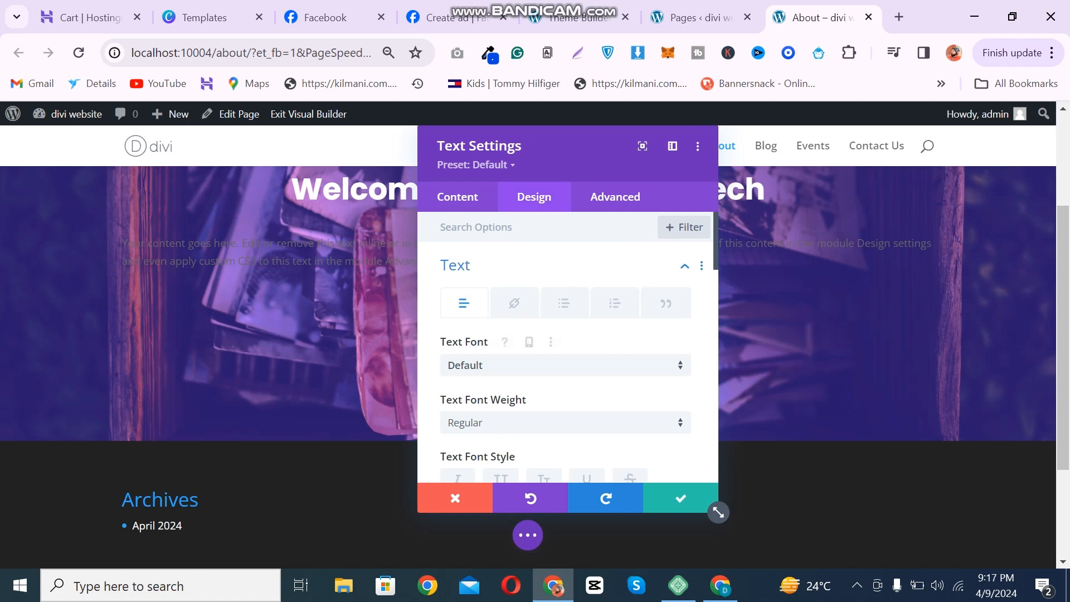
left_click(566, 365)
type("op")
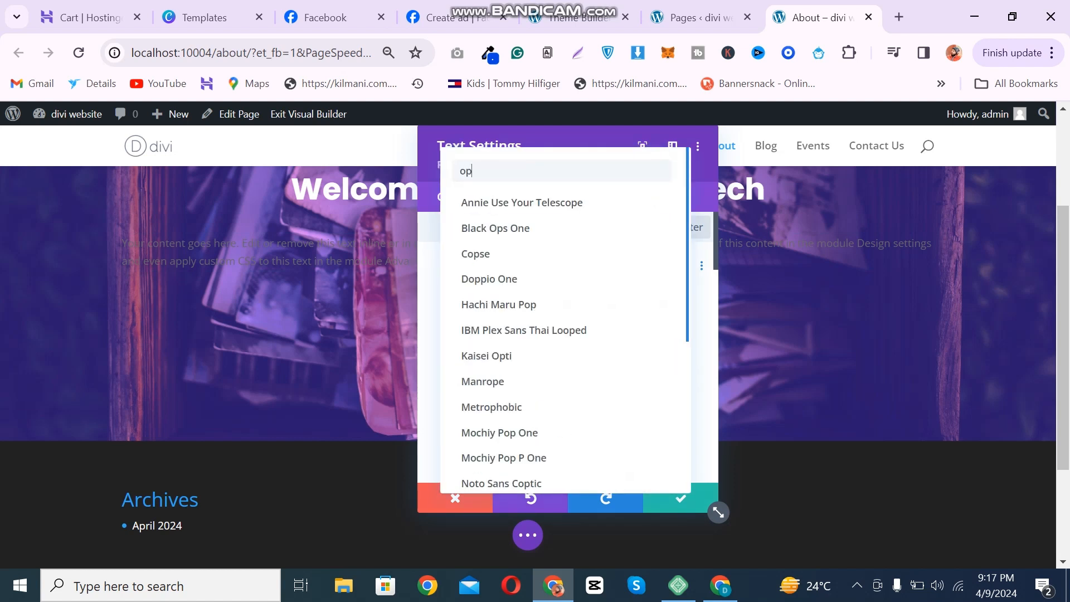
type("en")
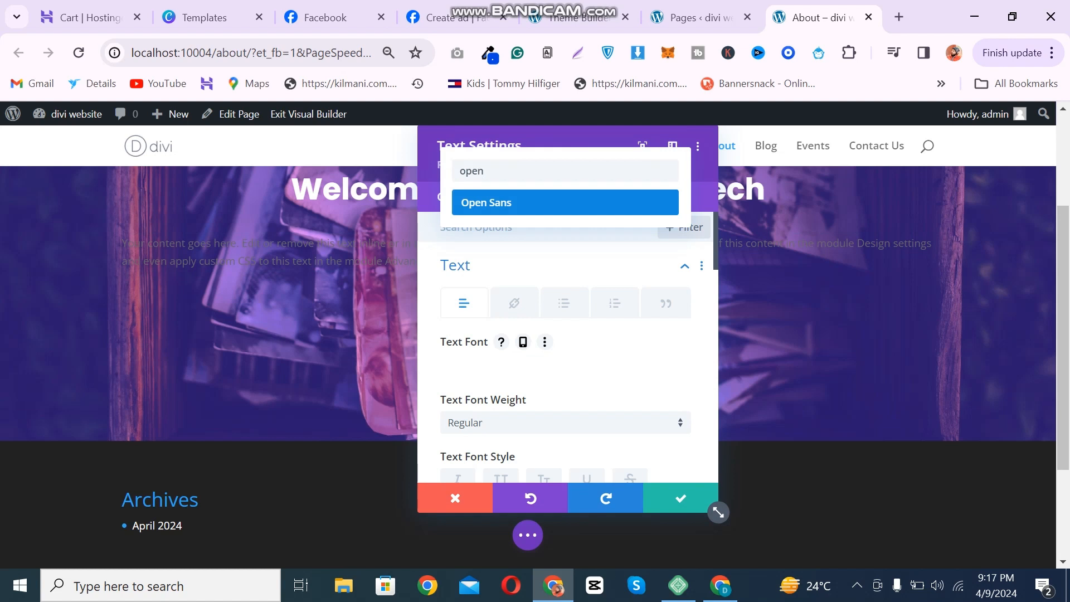
left_click(565, 202)
scroll(566, 345, "down", 5)
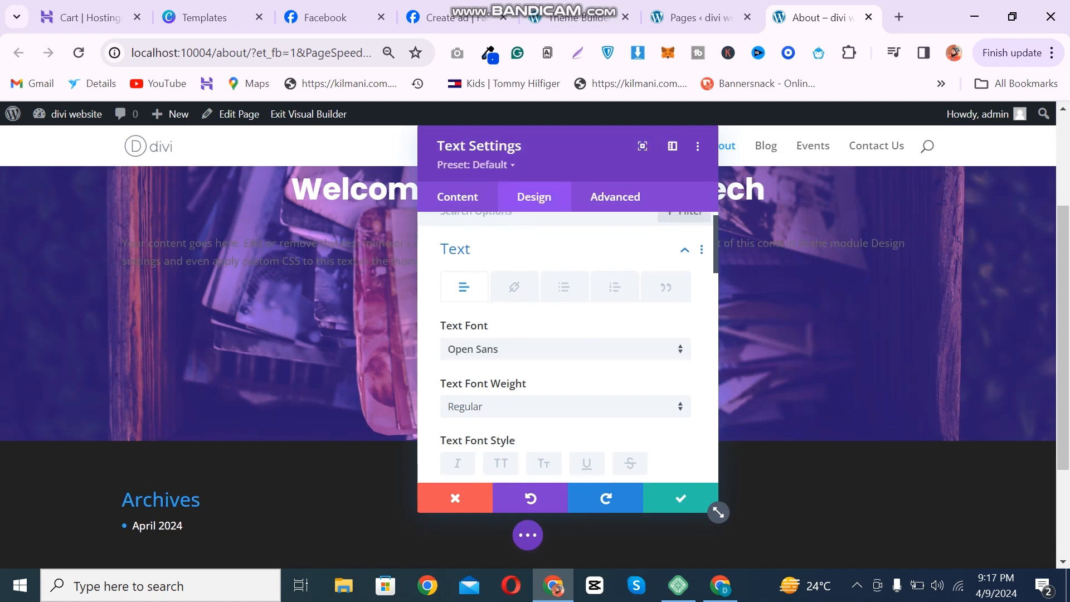
scroll(568, 345, "down", 6)
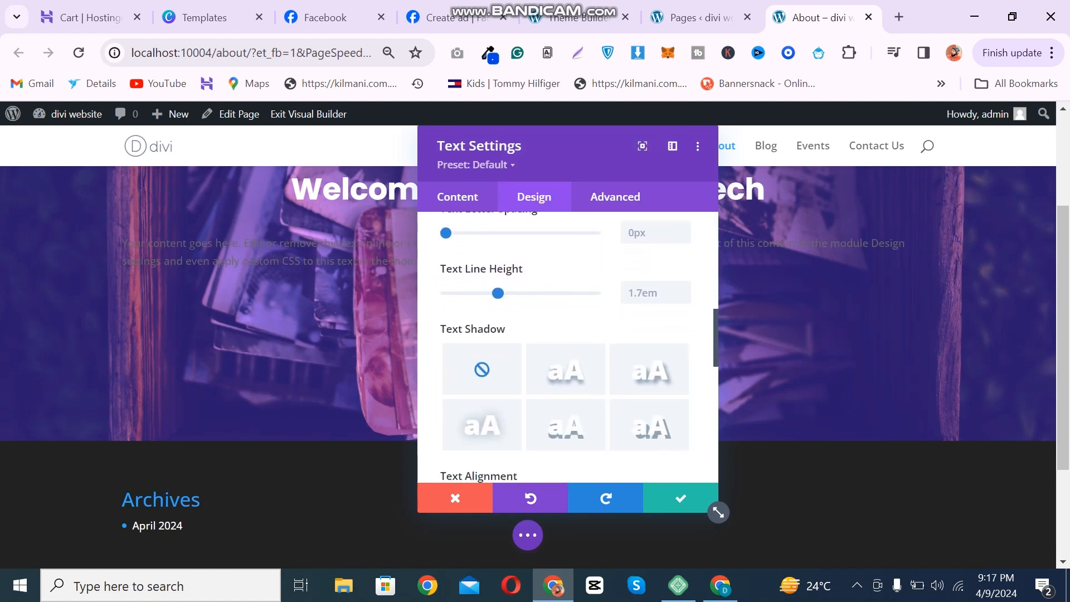
- Center the body text below the welcome heading and style it at 16px in white (#FFFFFF)
left_click(534, 363)
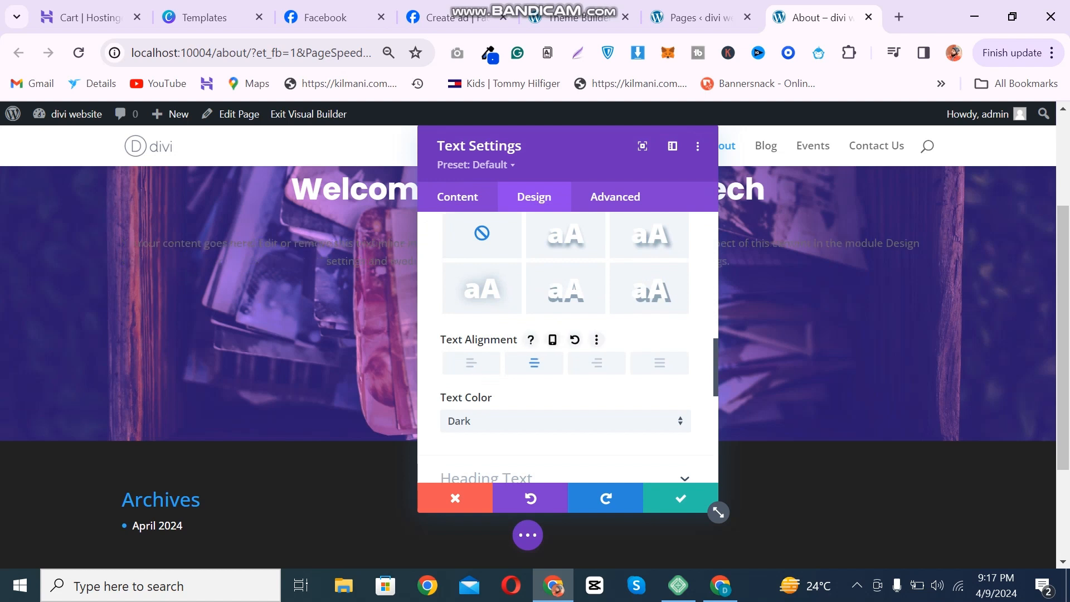
scroll(568, 346, "up", 4)
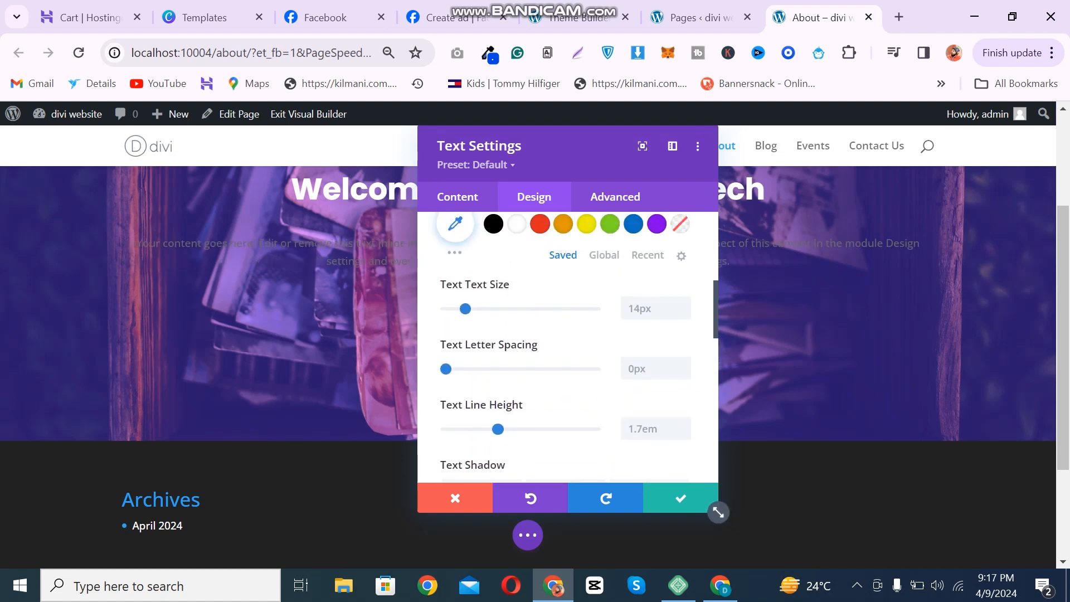
left_click(640, 308)
type("16")
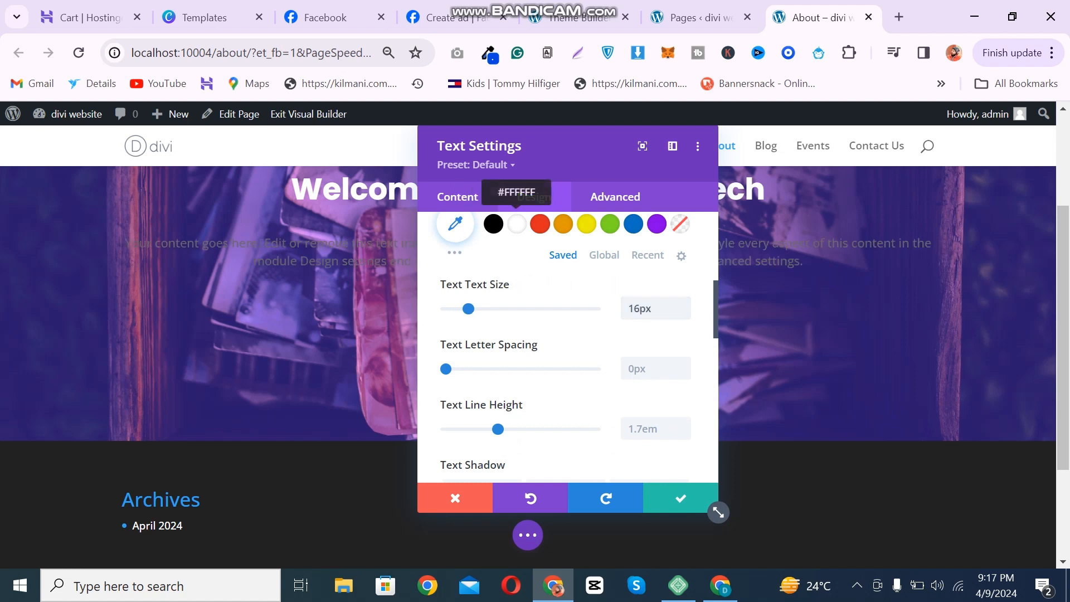
left_click(517, 223)
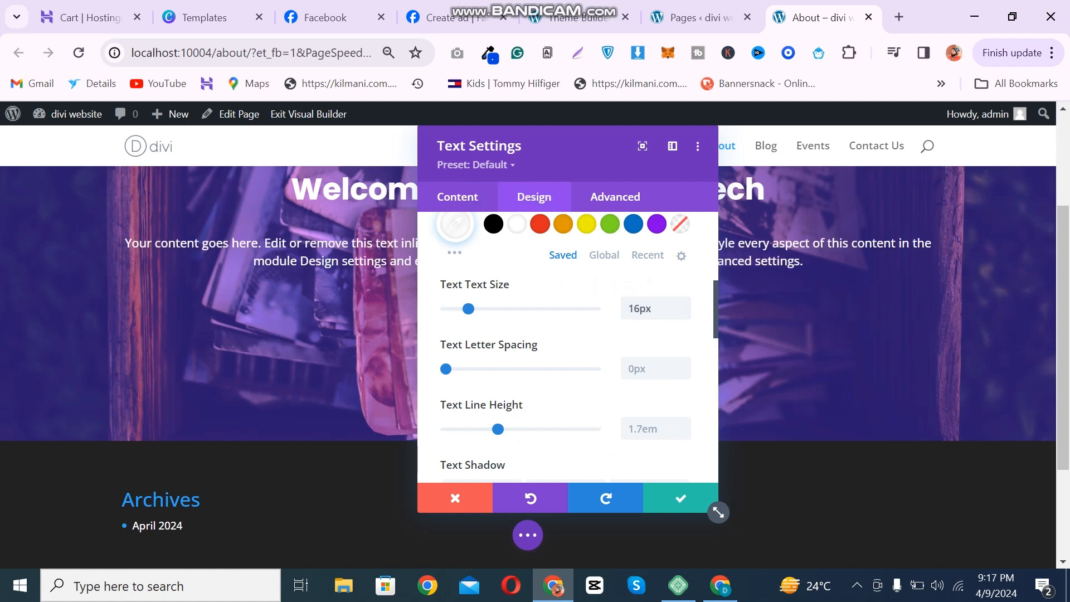
- Set the body text module's left and right margins to a linked 15% and save its settings
scroll(565, 345, "up", 5)
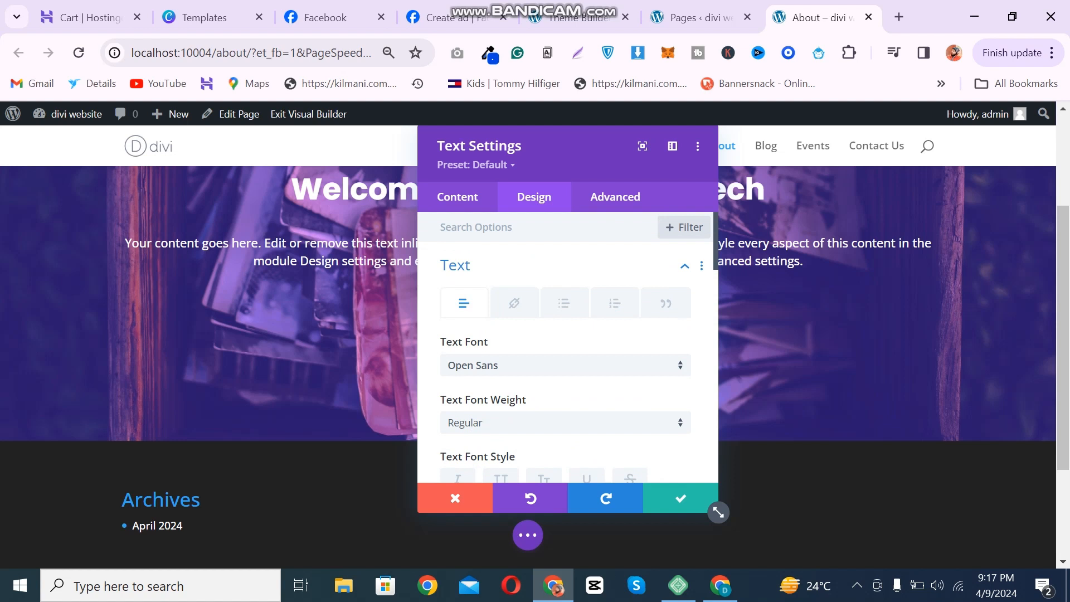
left_click(474, 265)
left_click(474, 402)
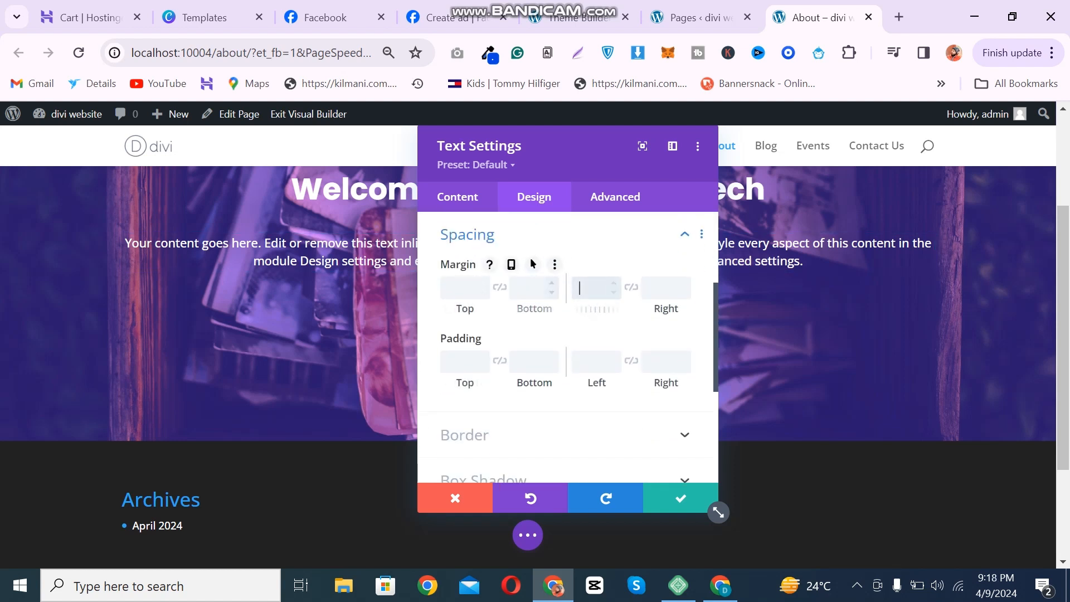
left_click(511, 264)
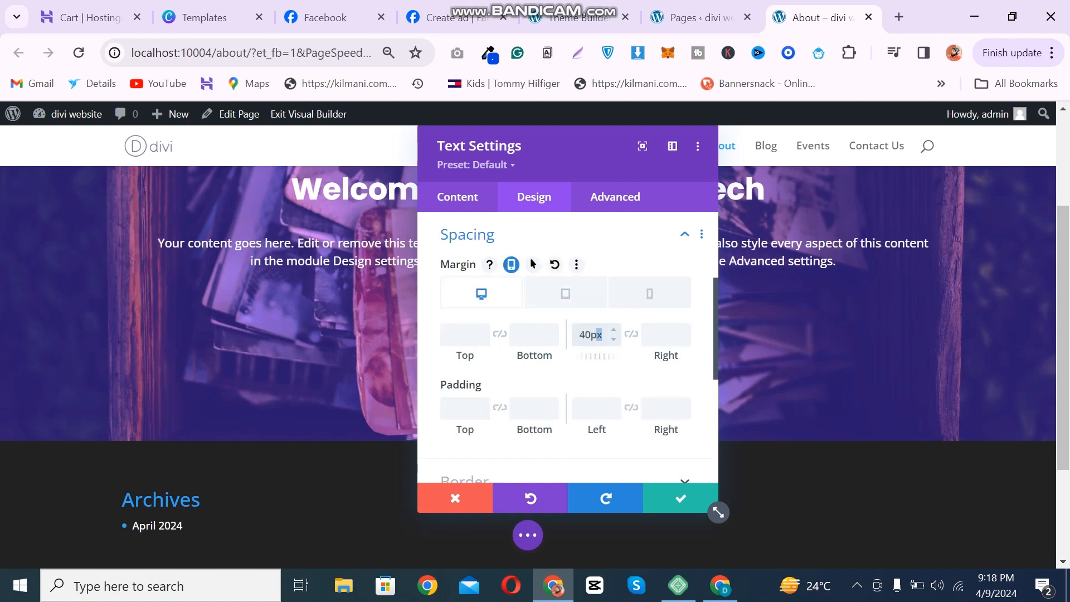
double_click(593, 335)
type("12px")
key("BackSpace")
key("BackSpace")
key("BackSpace")
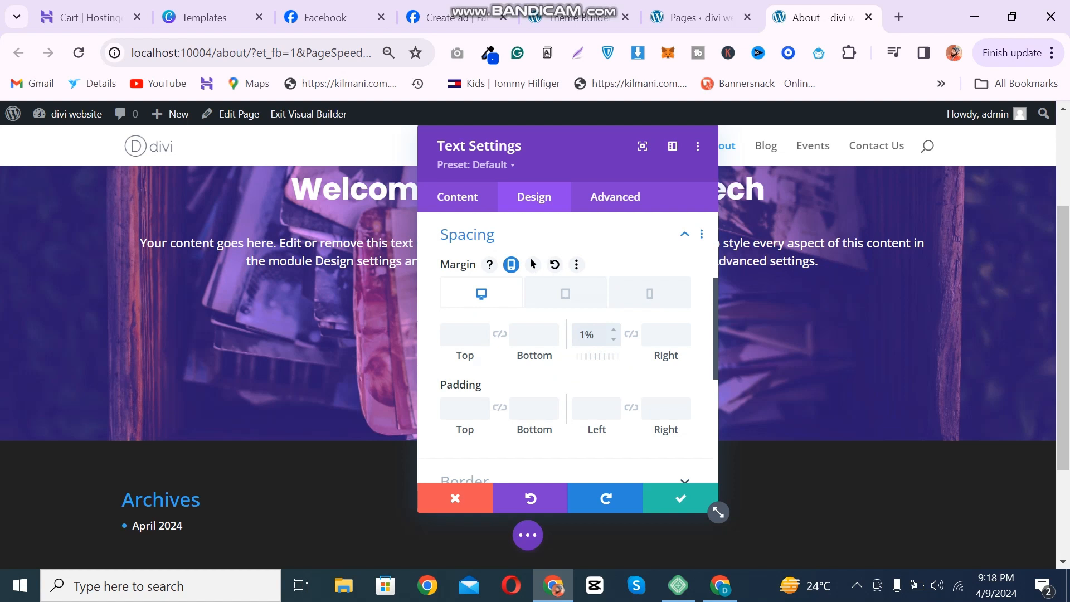
left_click(632, 334)
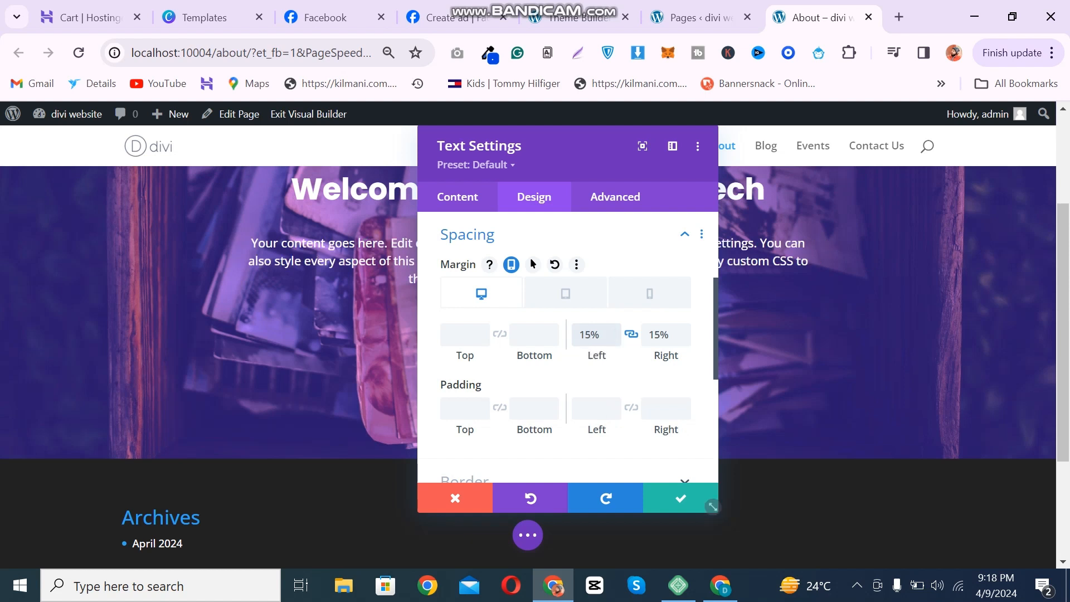
left_click(681, 498)
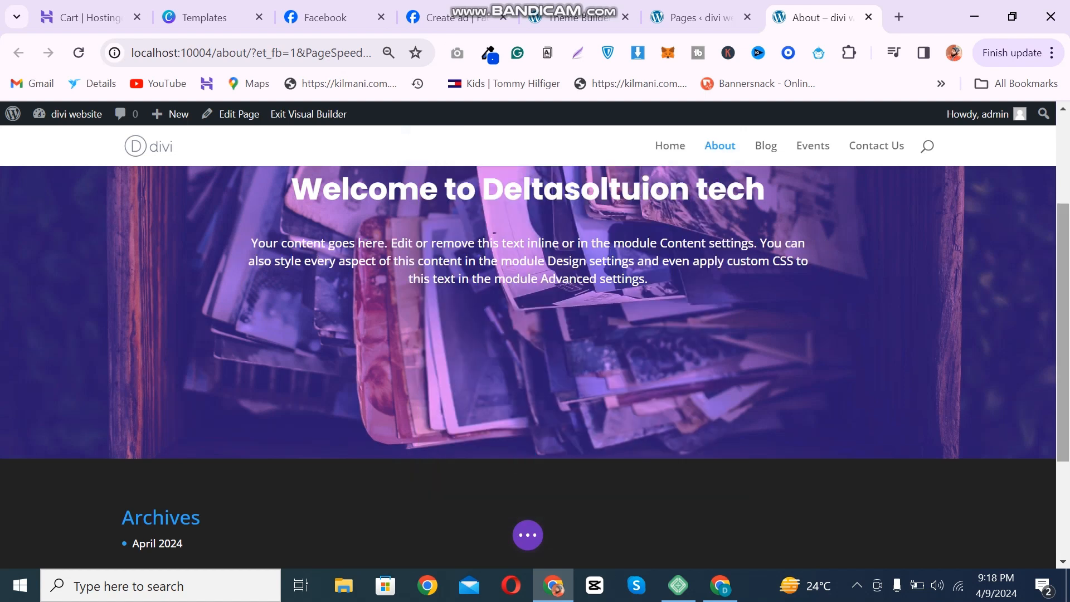
- Insert a Button module directly below the body text in the same row
scroll(528, 368, "up", 2)
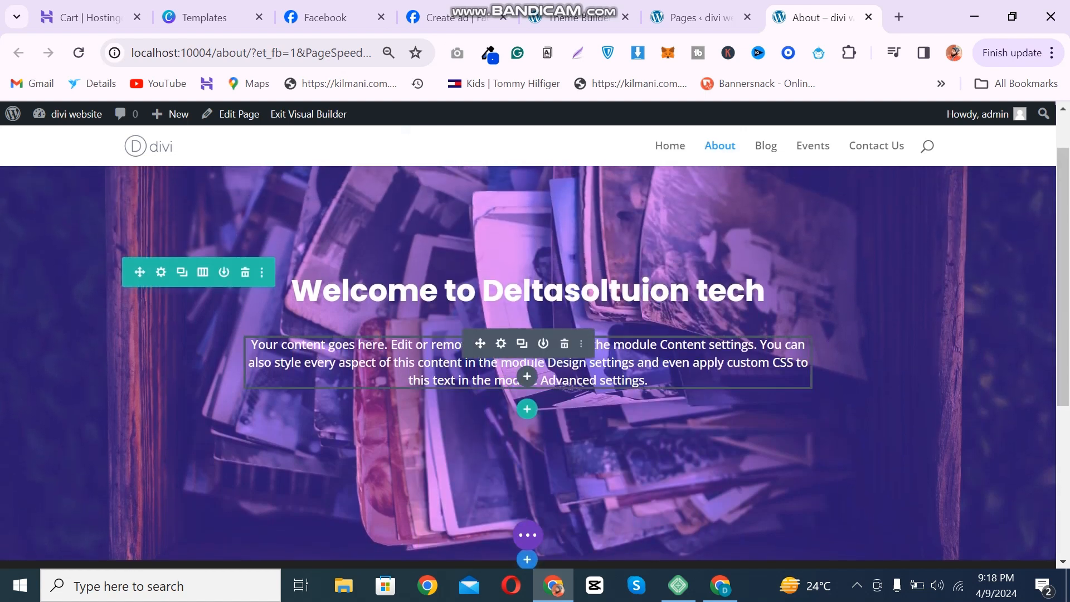
left_click(527, 409)
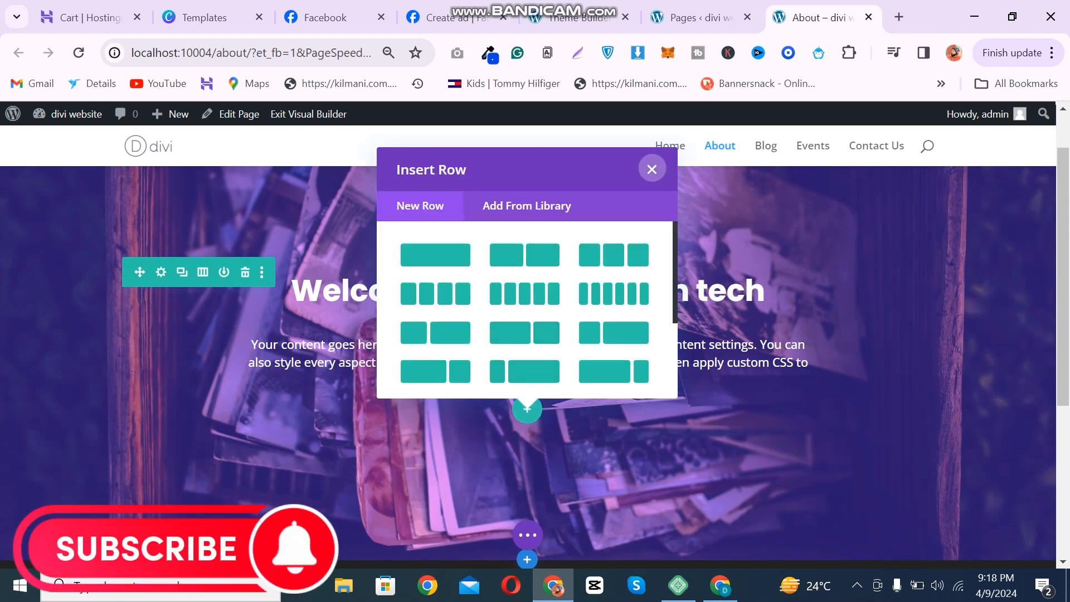
left_click(652, 169)
left_click(526, 378)
type("b")
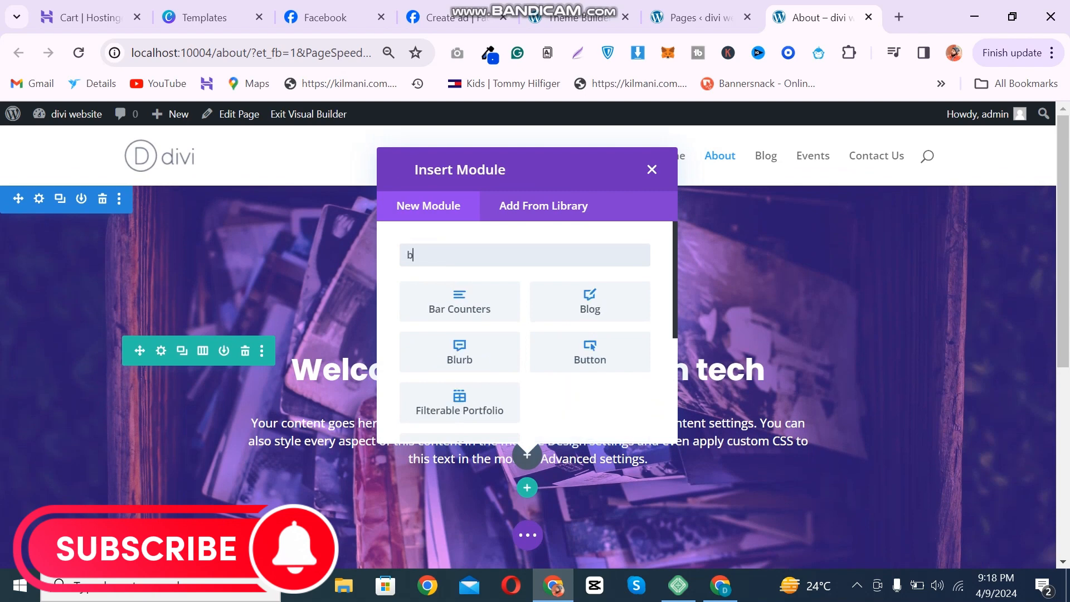
type("utt")
left_click(460, 302)
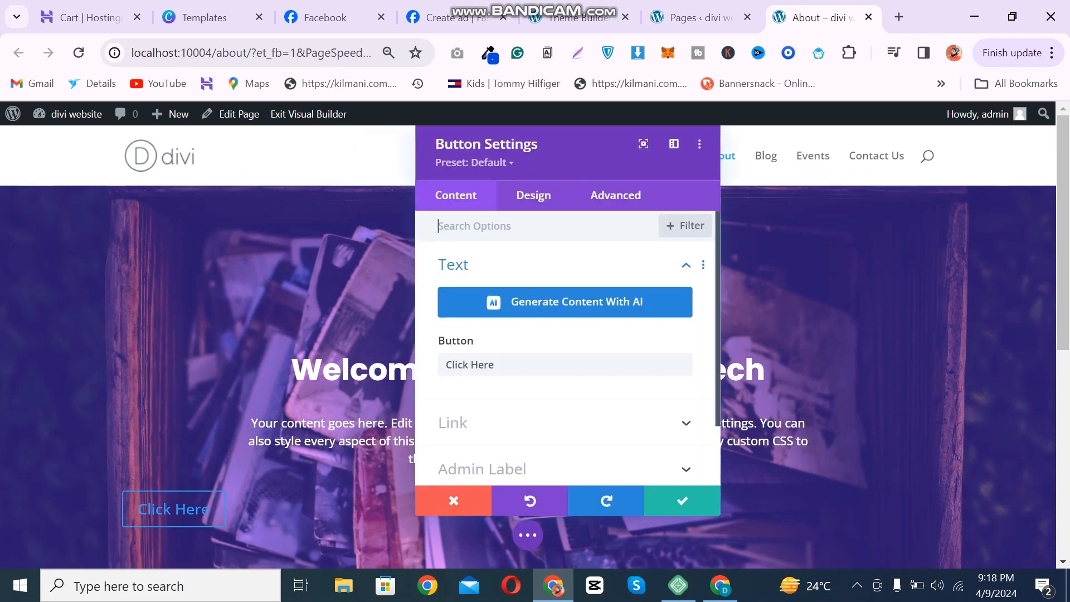
- Change the button's label to "Contact Us" and align the button to the center
left_click_drag(447, 364, 496, 364)
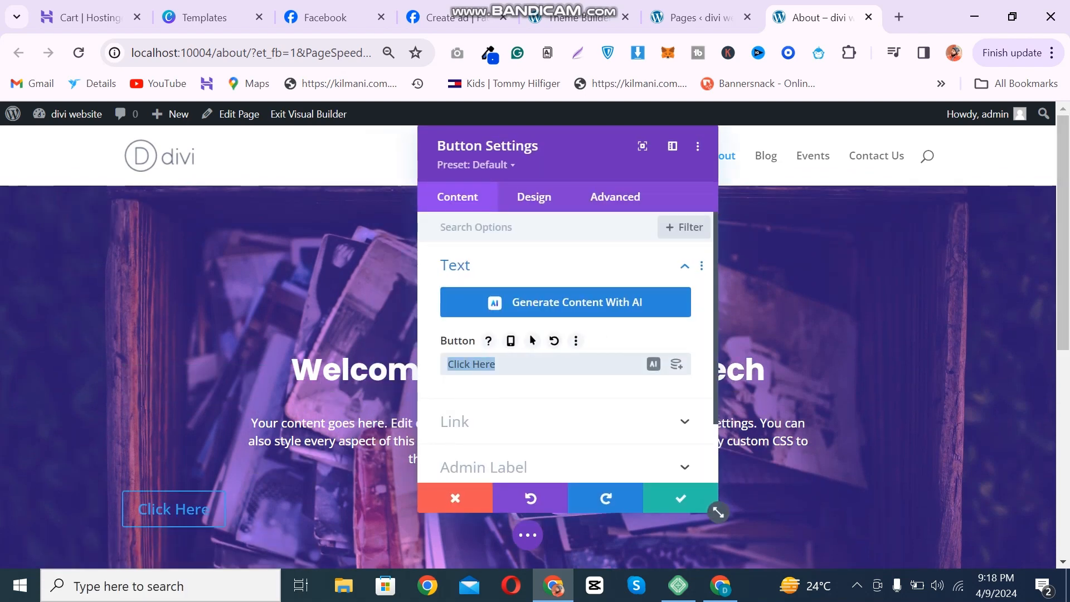
type("Contact")
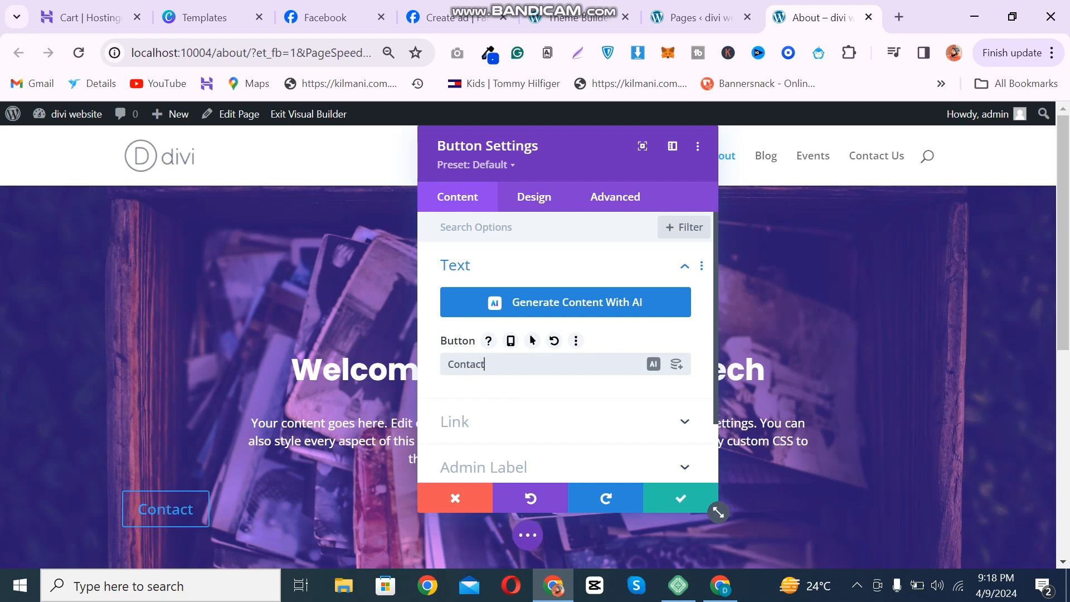
type(" Us")
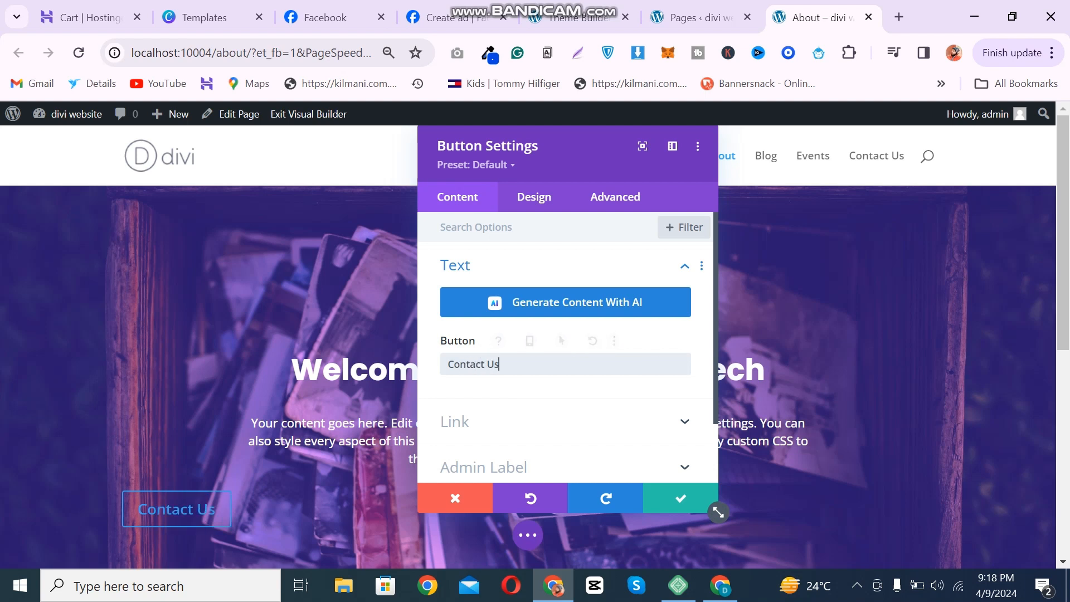
left_click(534, 197)
left_click(485, 265)
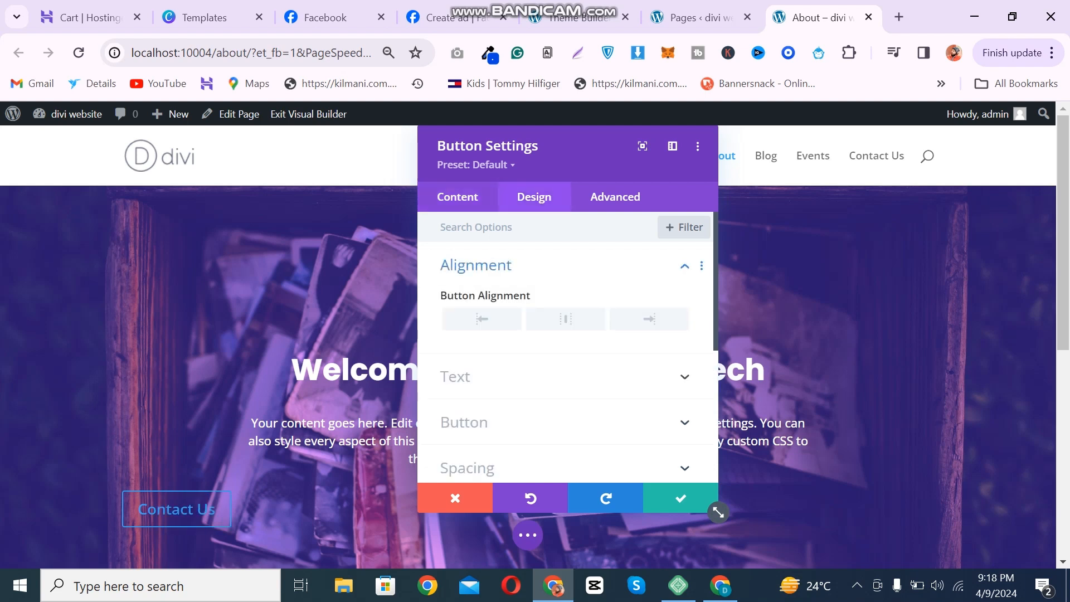
left_click(565, 319)
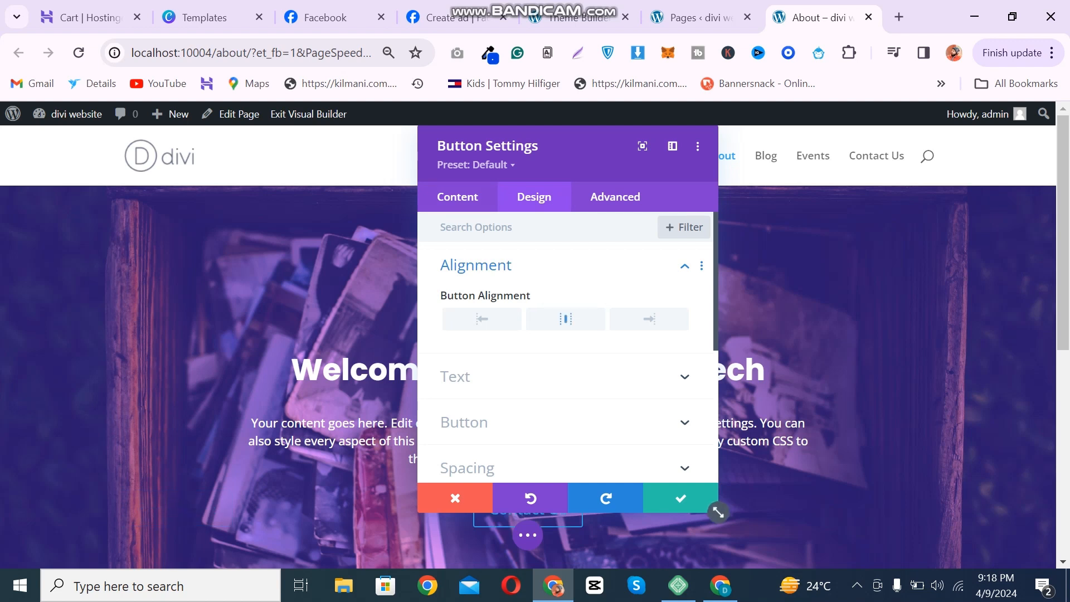
- Enable custom styles for the button, with white text at size 18
left_click(465, 423)
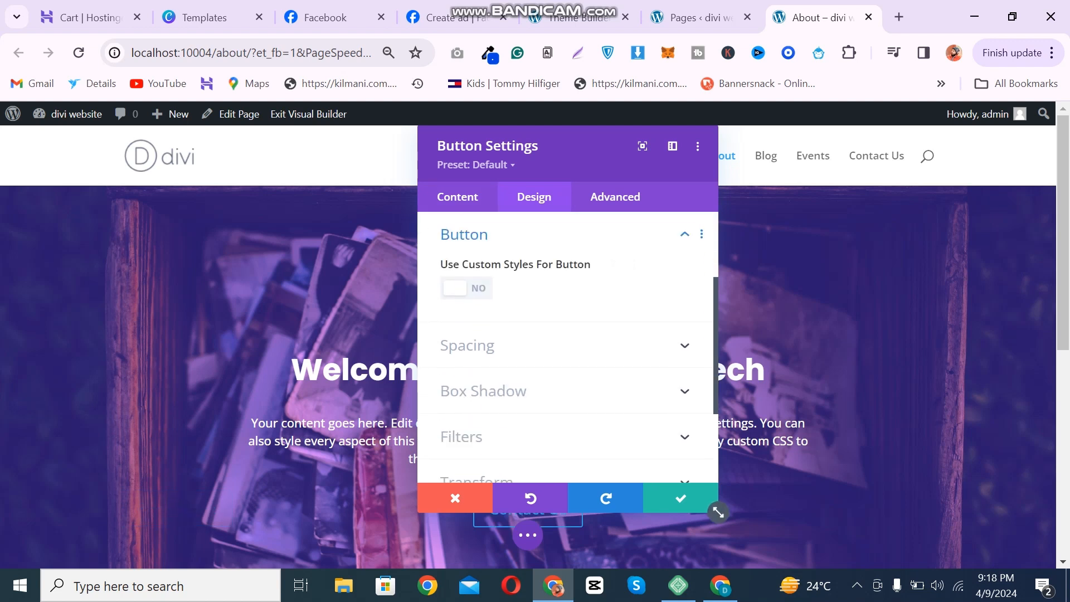
left_click(466, 288)
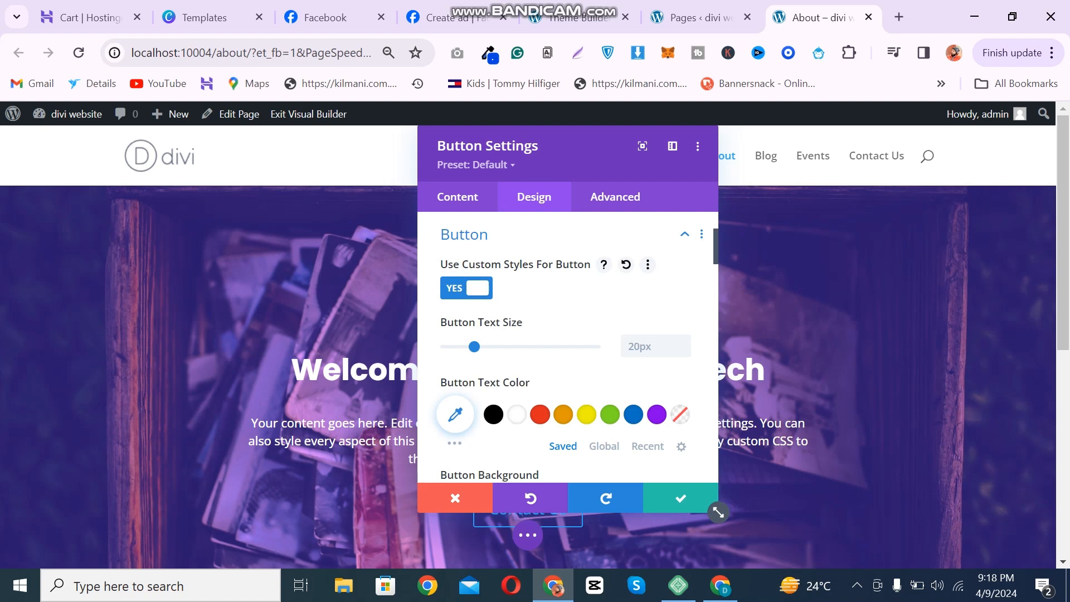
left_click(517, 414)
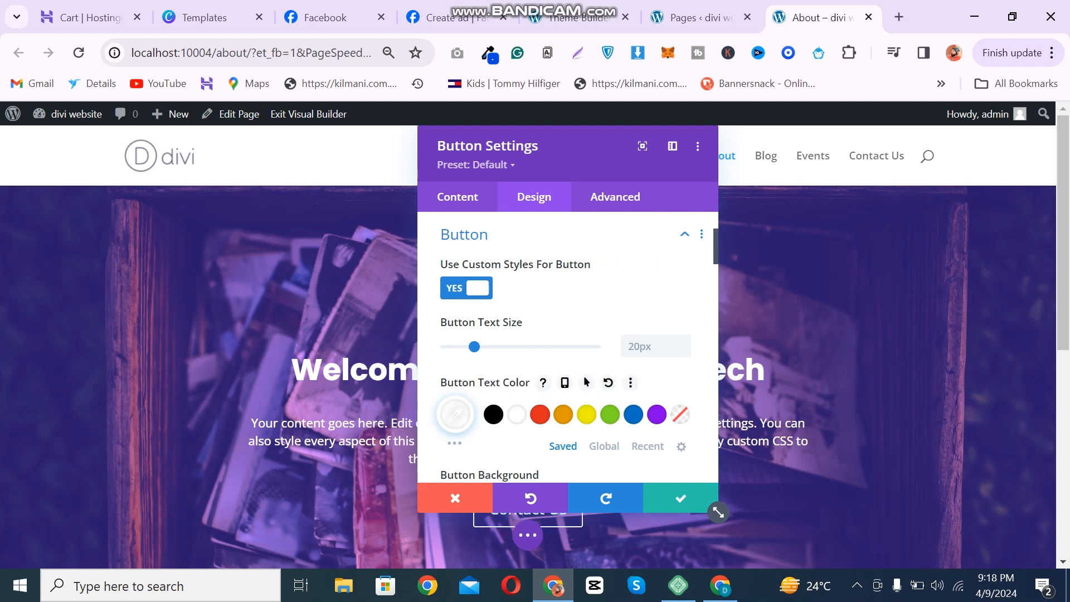
left_click(641, 346)
type("1")
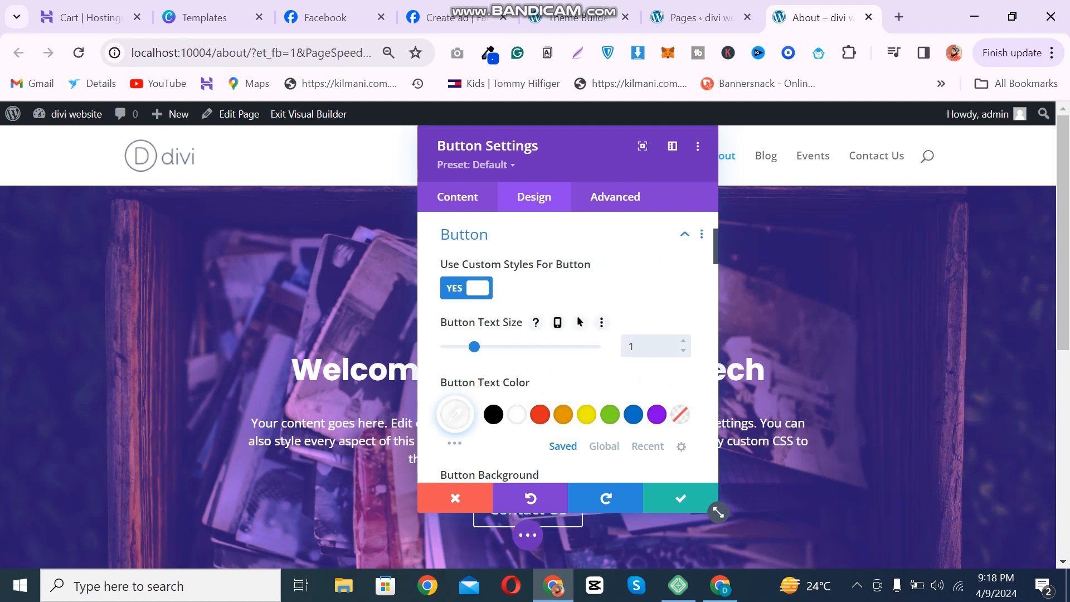
type("8")
left_click_drag(635, 347, 652, 346)
type("8")
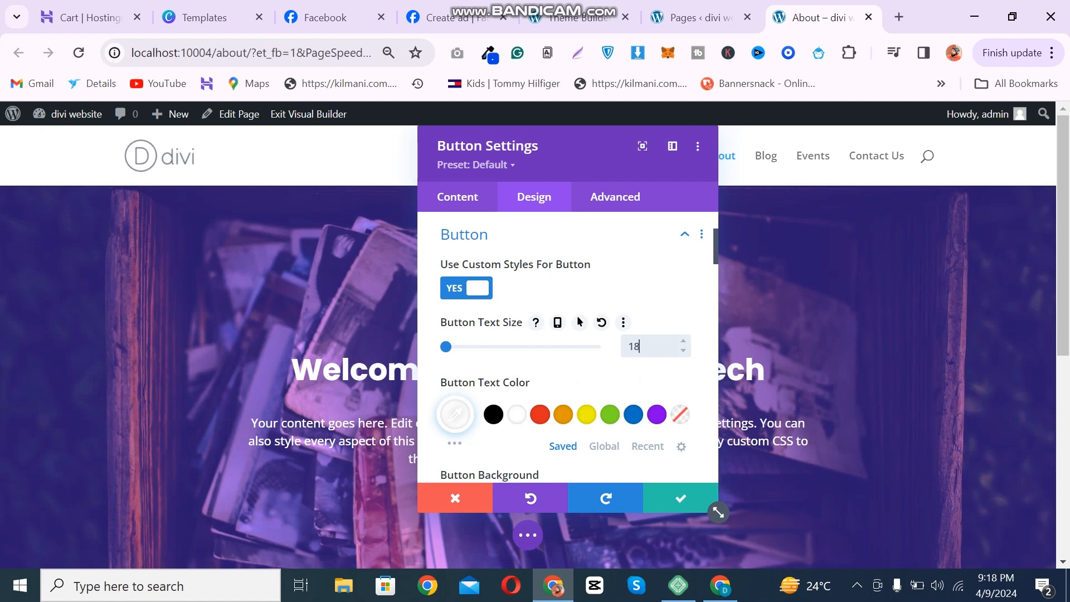
- Set the button font to Poppins with a Semi Bold weight and save the button settings
scroll(568, 345, "down", 3)
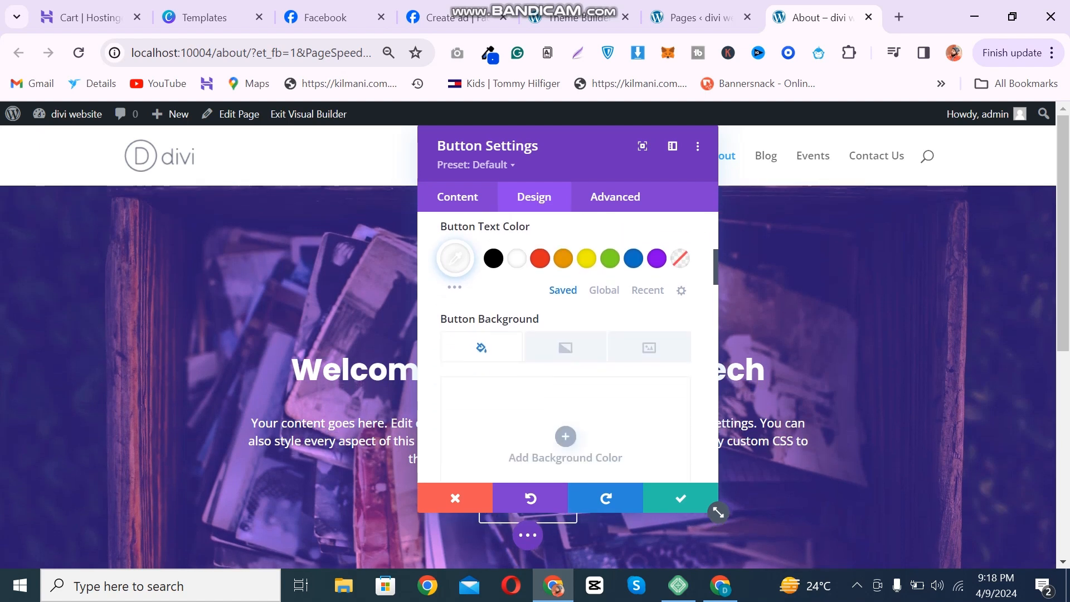
scroll(568, 346, "up", 1)
scroll(568, 345, "down", 5)
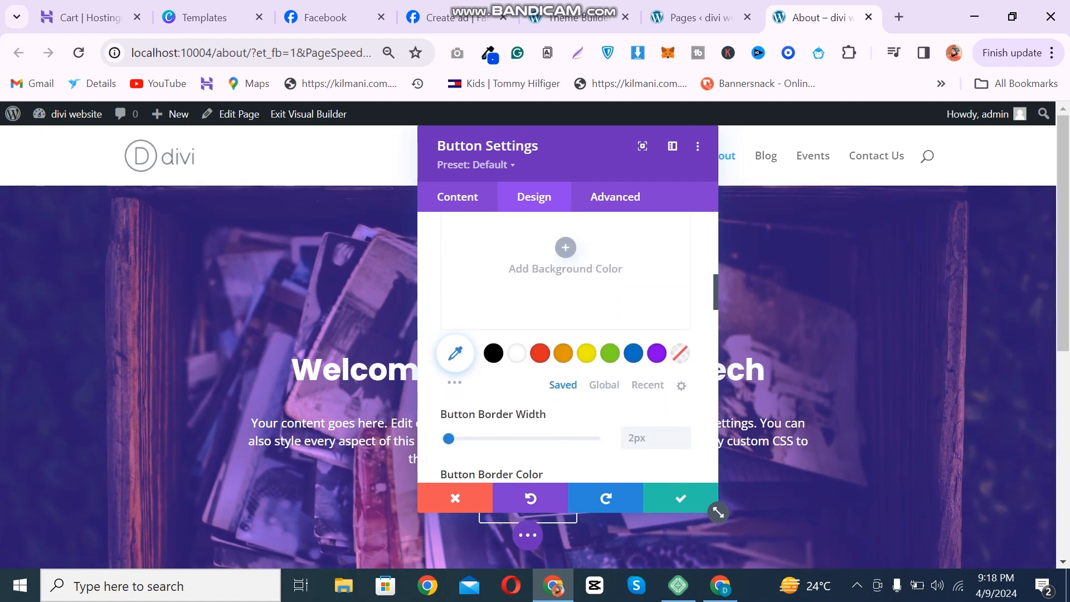
scroll(568, 346, "down", 5)
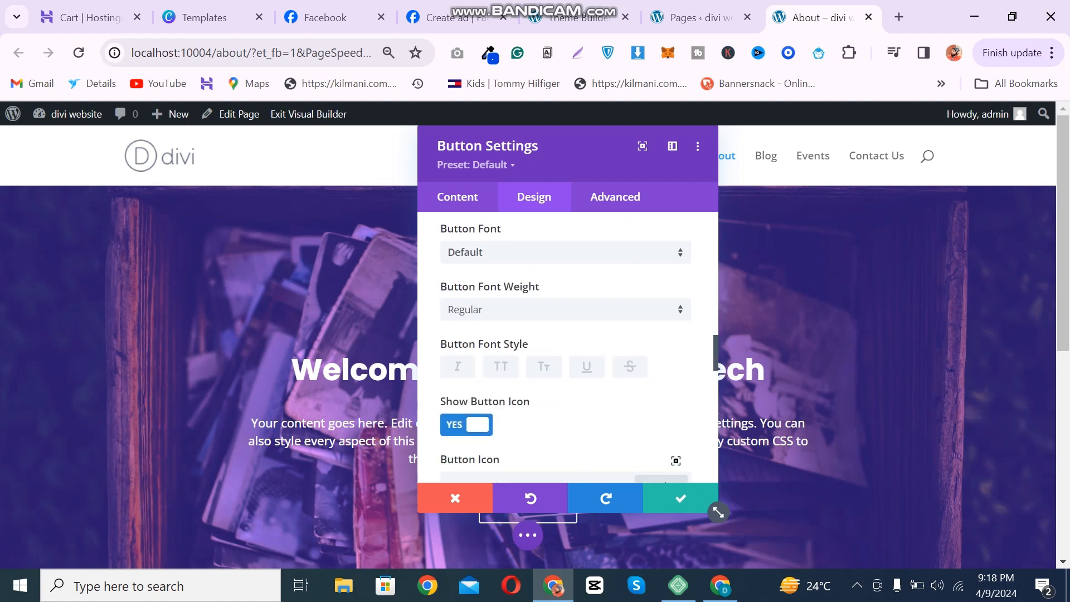
left_click(565, 281)
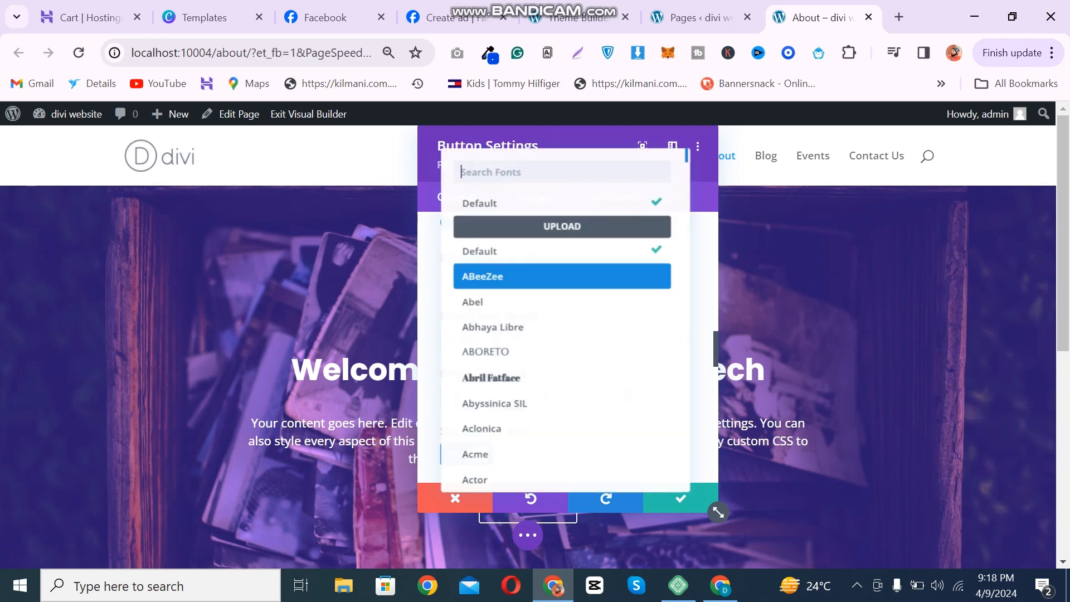
type("pop")
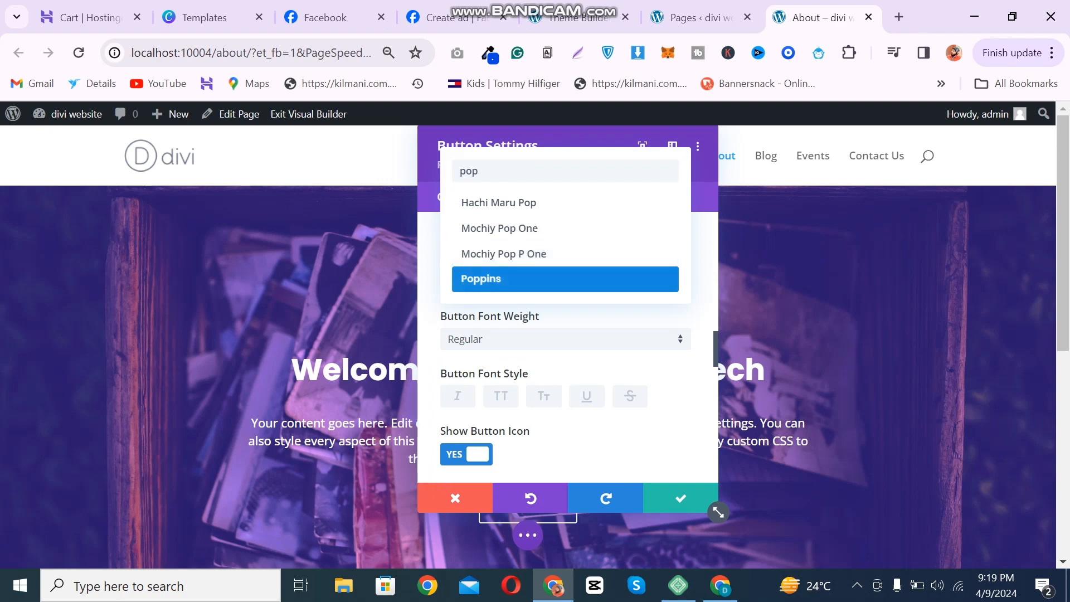
key("Return")
left_click(565, 339)
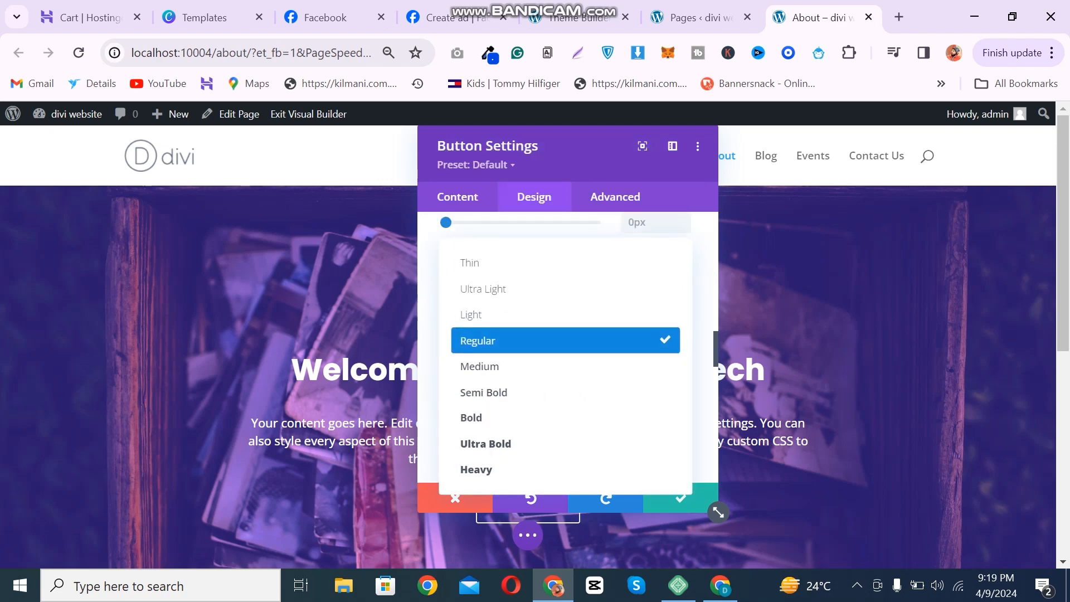
left_click(565, 391)
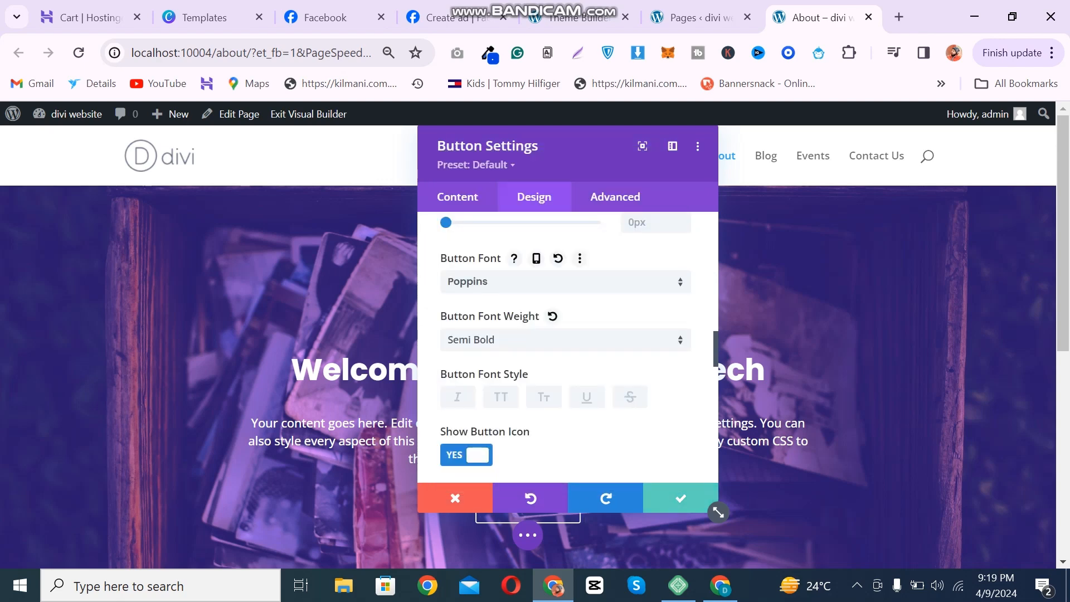
left_click(681, 498)
- Save the About page and copy its base address, localhost:10004/about/, without the builder parameters
scroll(527, 535, "down", 2)
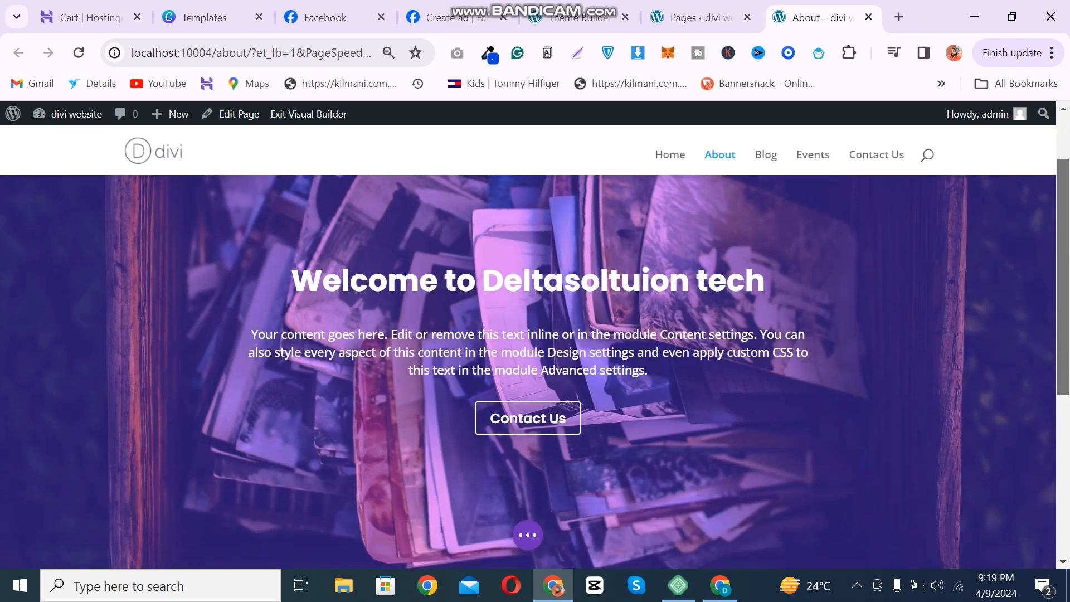
left_click(528, 535)
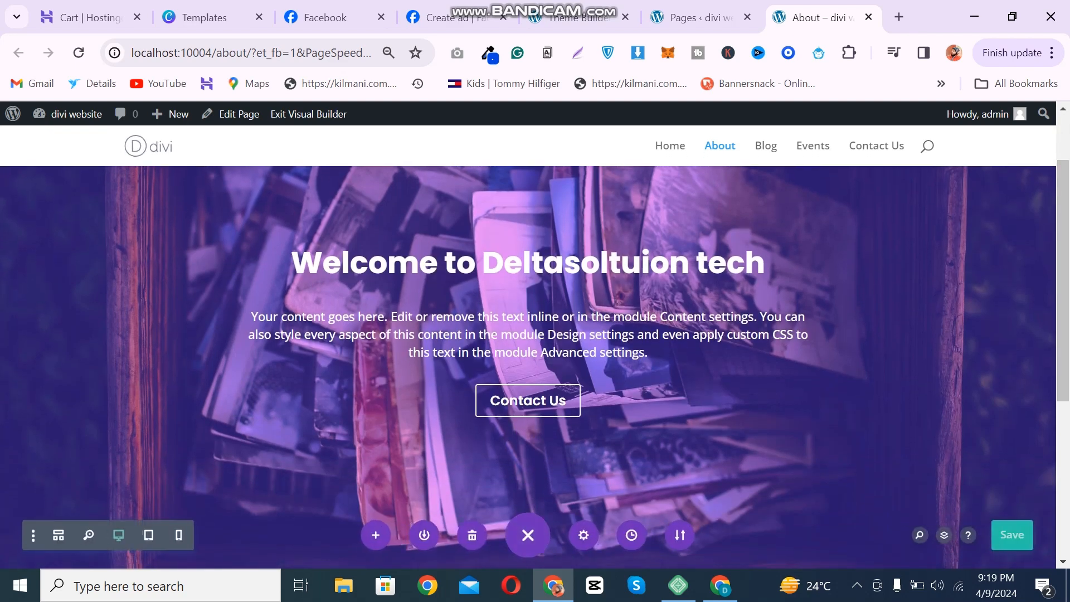
left_click(1011, 534)
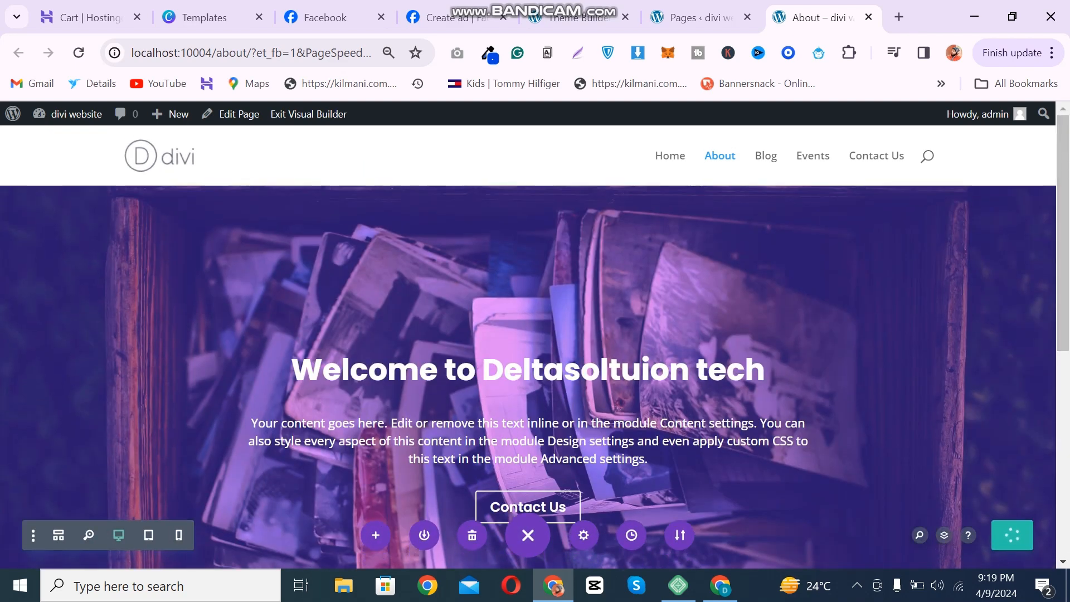
left_click_drag(131, 52, 252, 52)
key("ctrl+c")
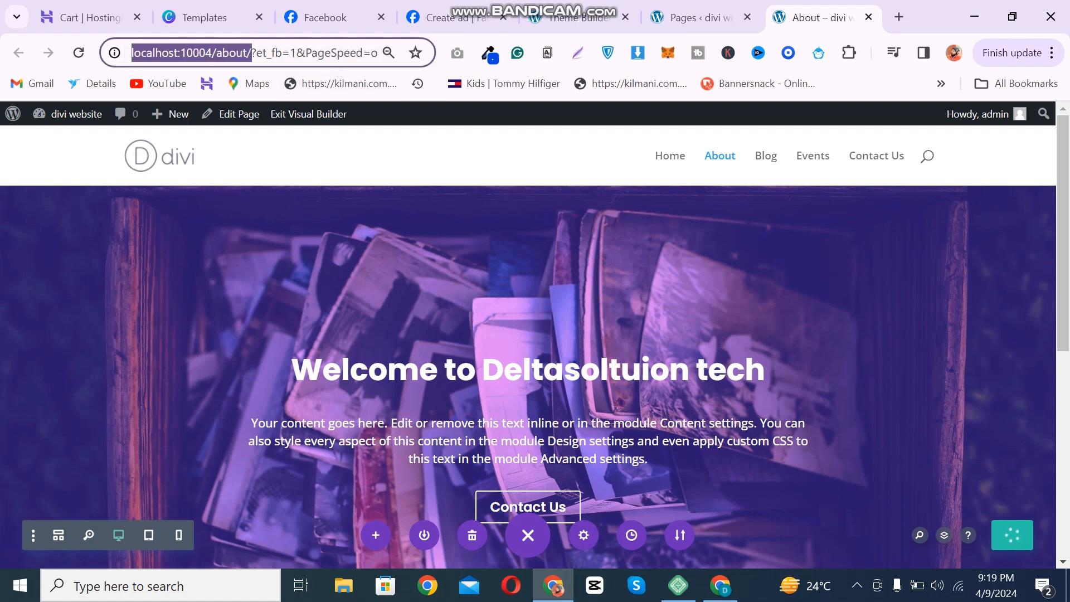
- Open localhost:10004/about/ in a new browser tab and review the published hero section down to the footer
left_click(899, 17)
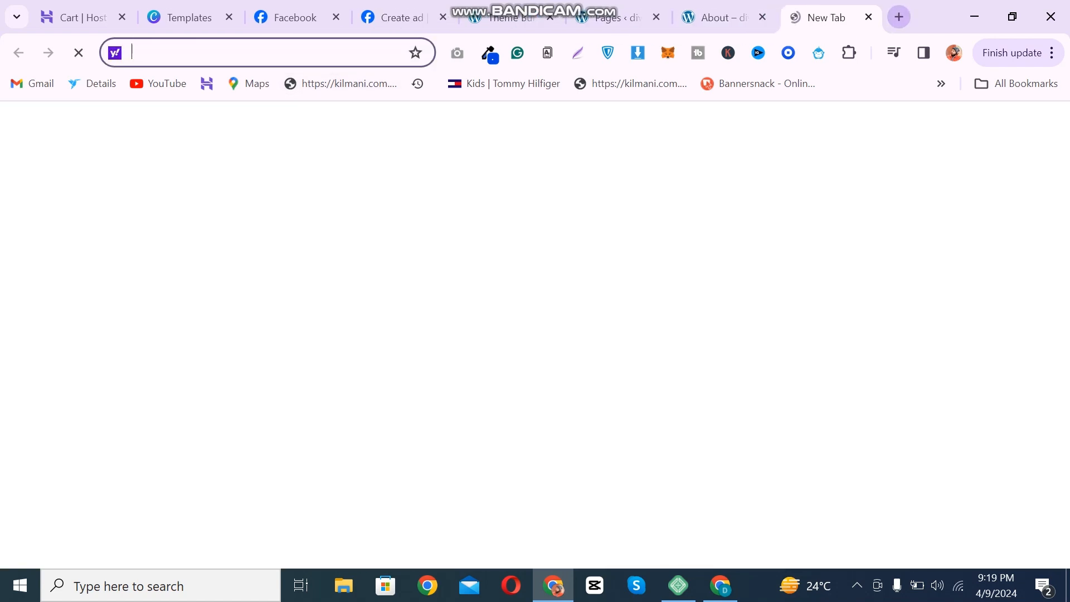
key("ctrl+v")
key("Return")
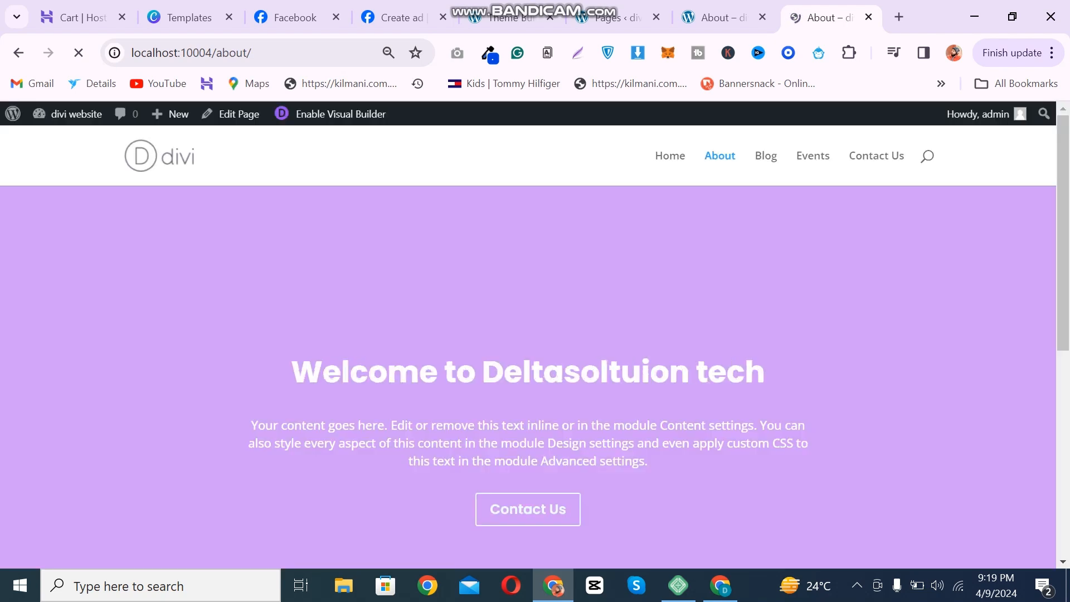
scroll(529, 345, "down", 5)
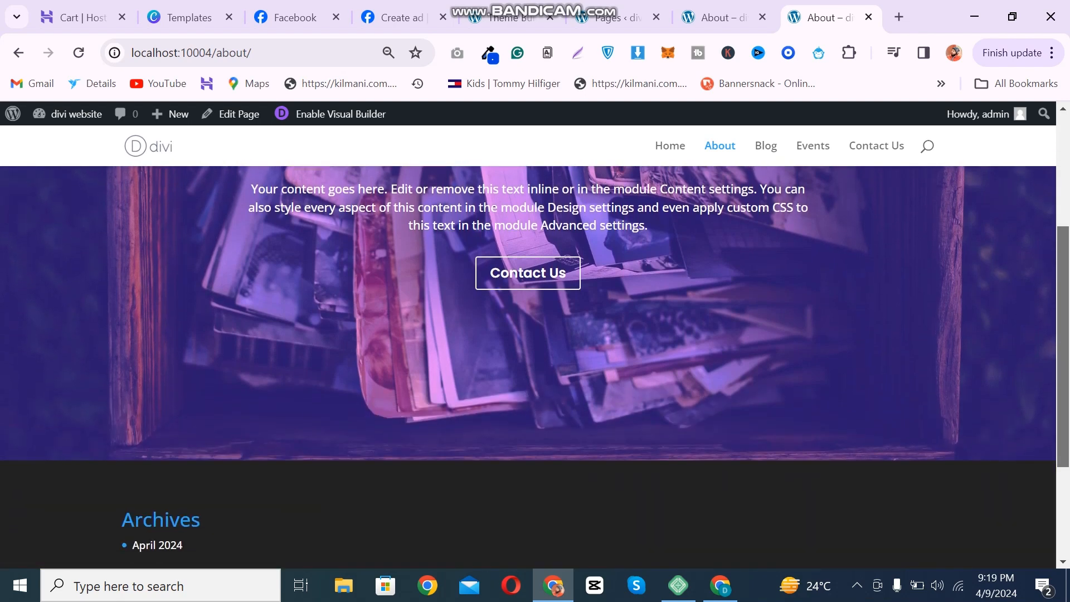
scroll(529, 346, "up", 5)
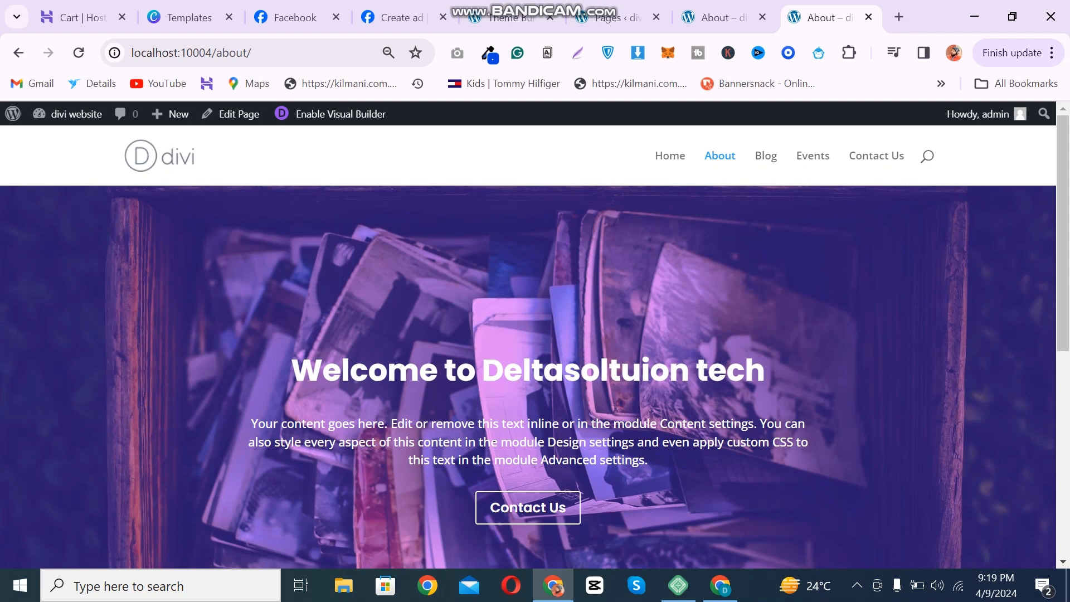
left_click(975, 16)
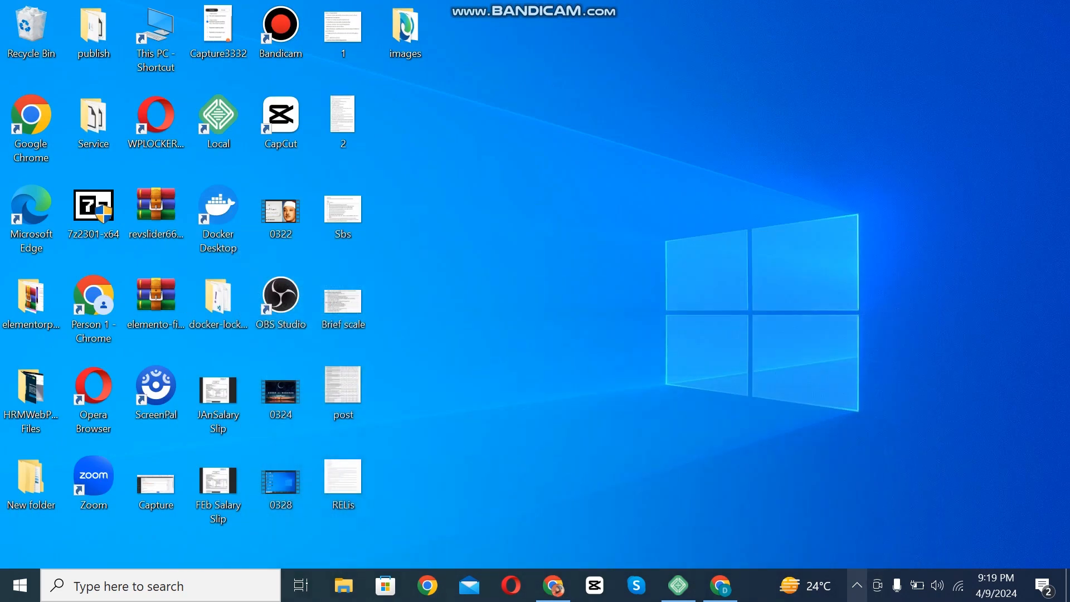
left_click(856, 585)
left_click(857, 552)
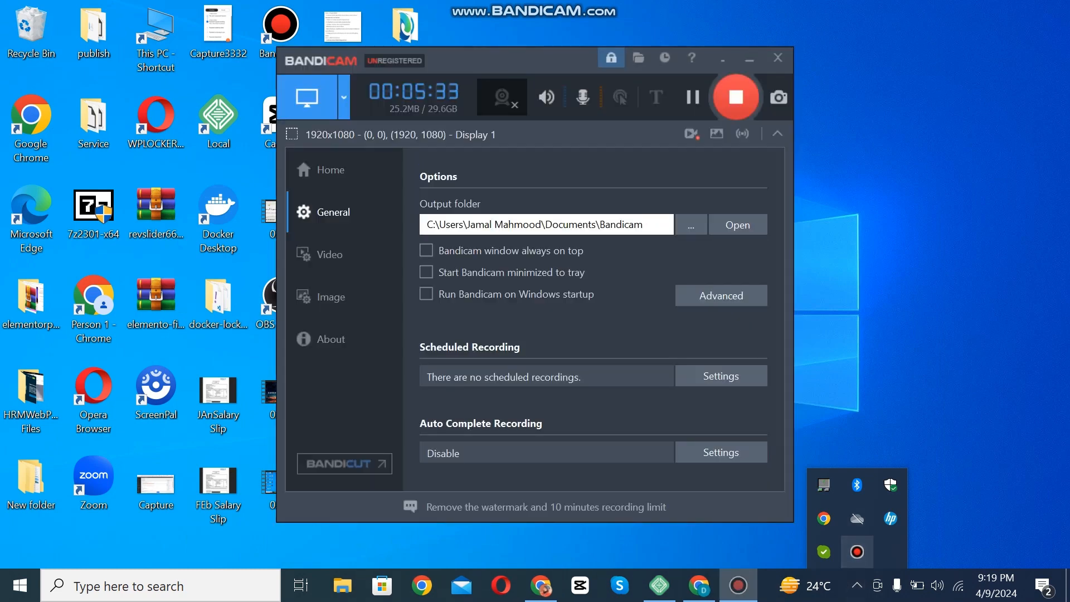